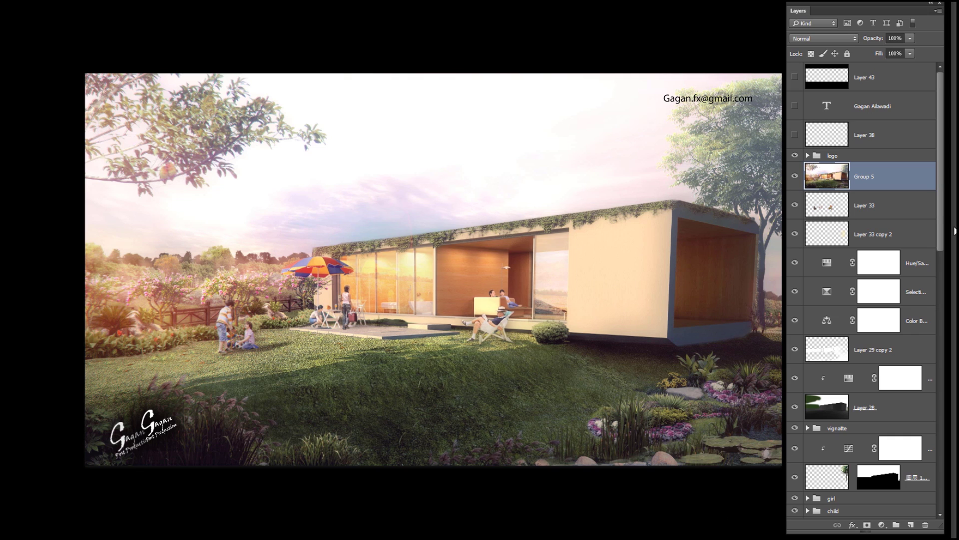
Solo the 00.tga layer so only the bare house render shows against a black sky
drag(943, 210, 943, 480)
click(813, 391)
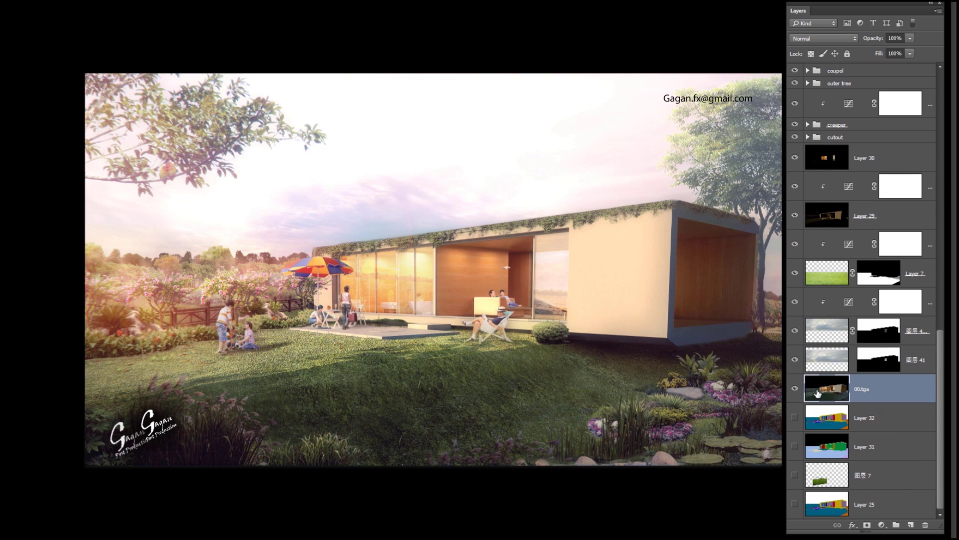
alt+click(795, 390)
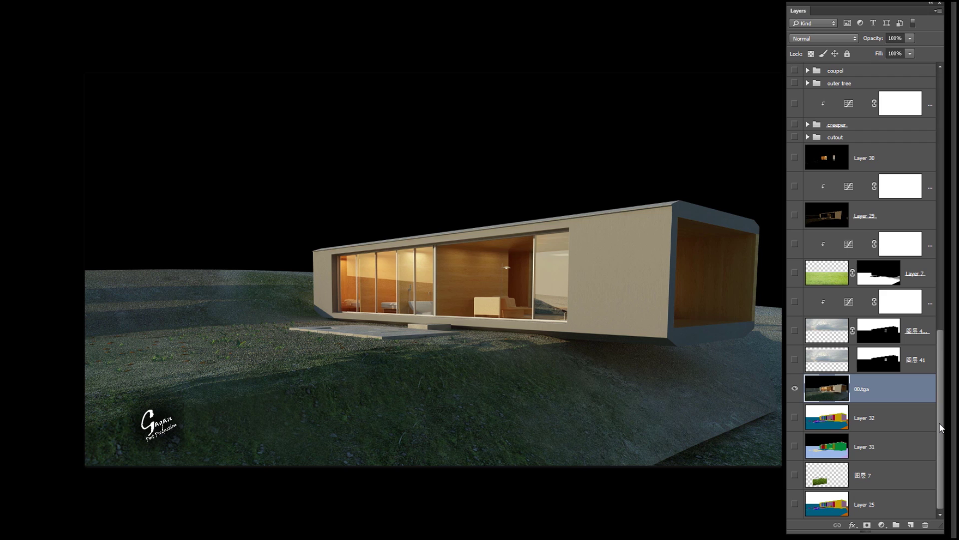
scroll(940, 422, up, 2)
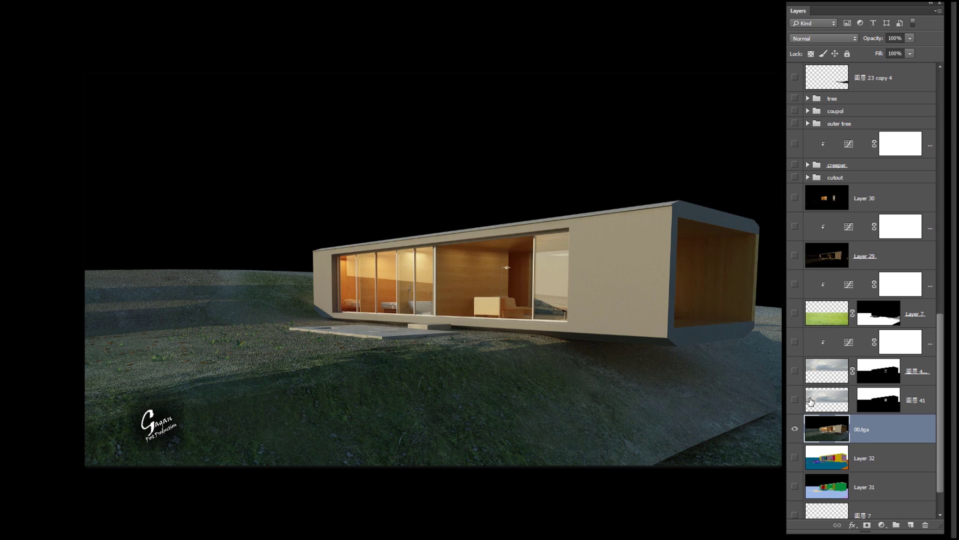
click(822, 404)
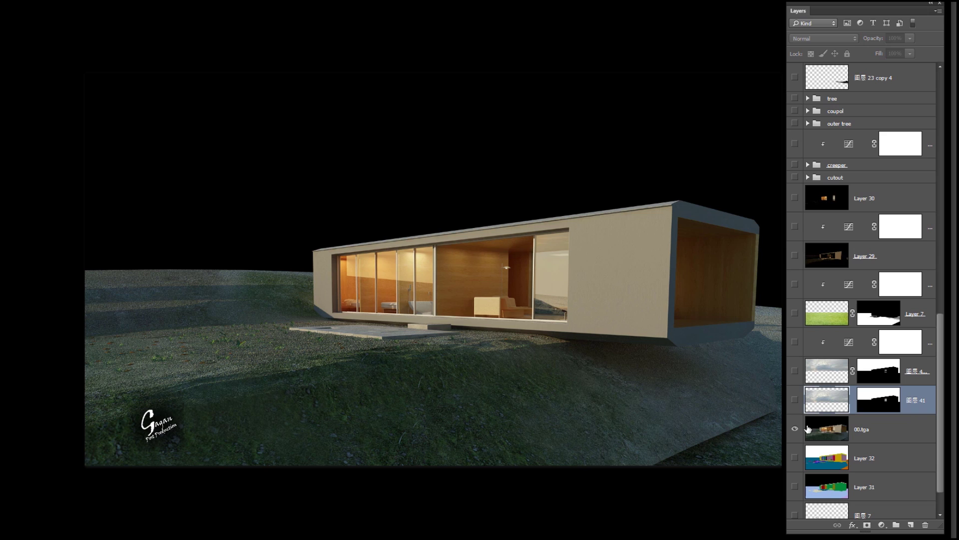
click(811, 431)
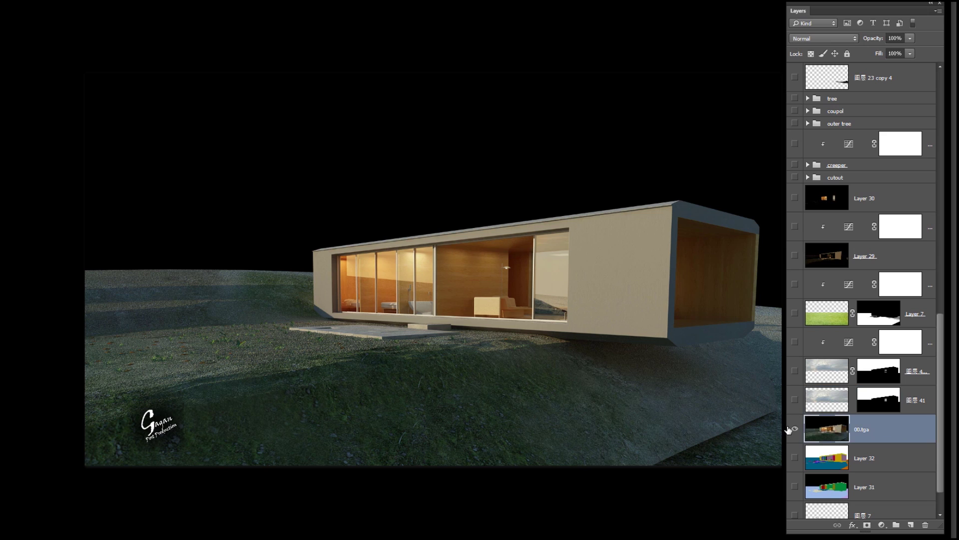
click(828, 395)
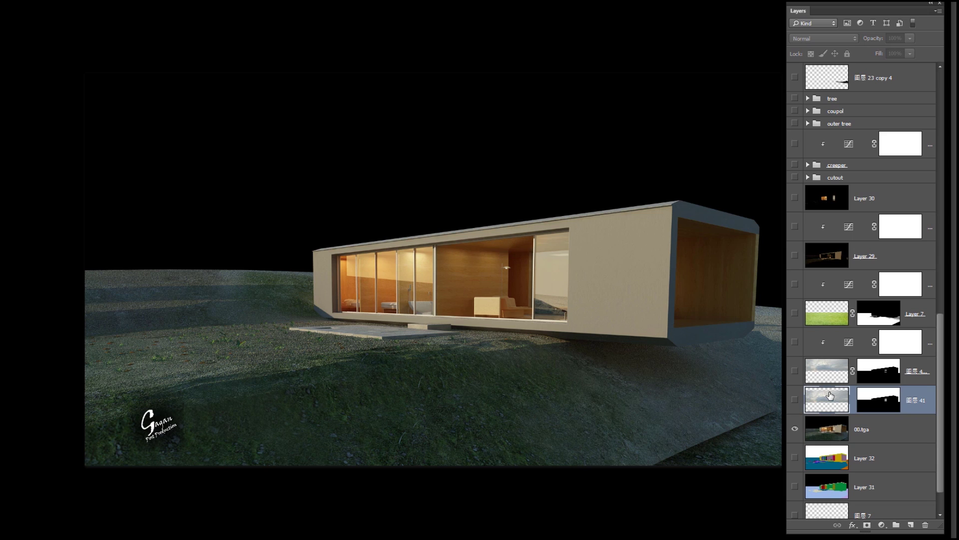
Show the 图层 41 cloudy sky, the brighter sky layer above it and its brightening Curves
click(794, 402)
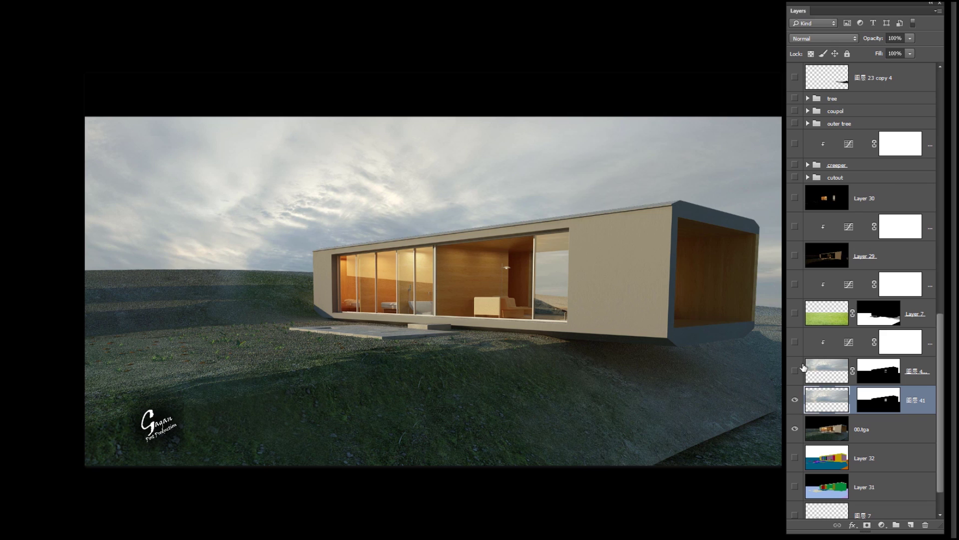
click(795, 373)
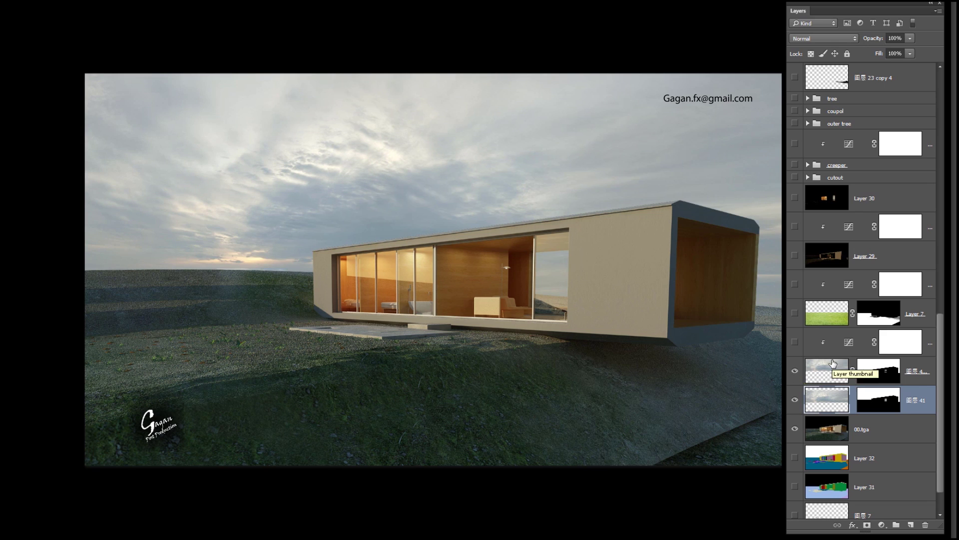
click(815, 361)
click(795, 343)
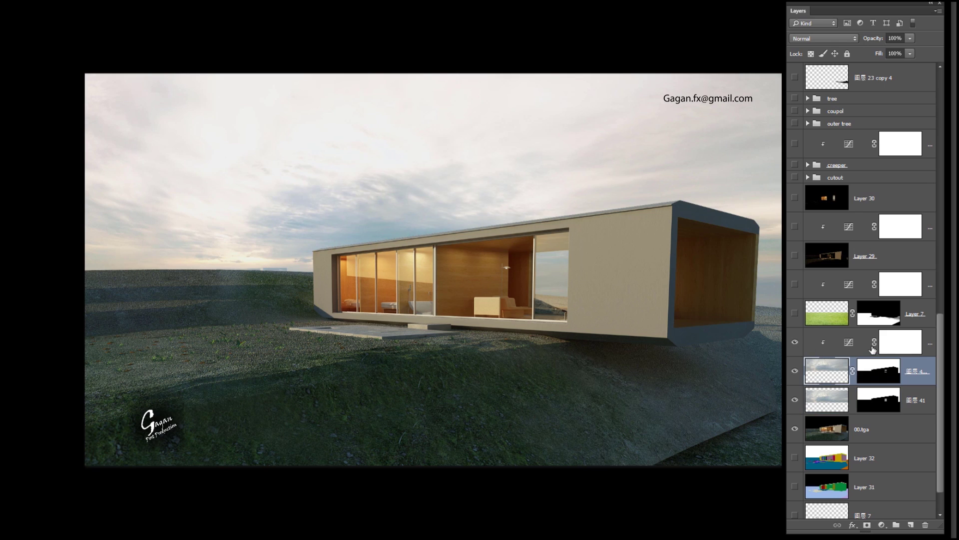
click(849, 344)
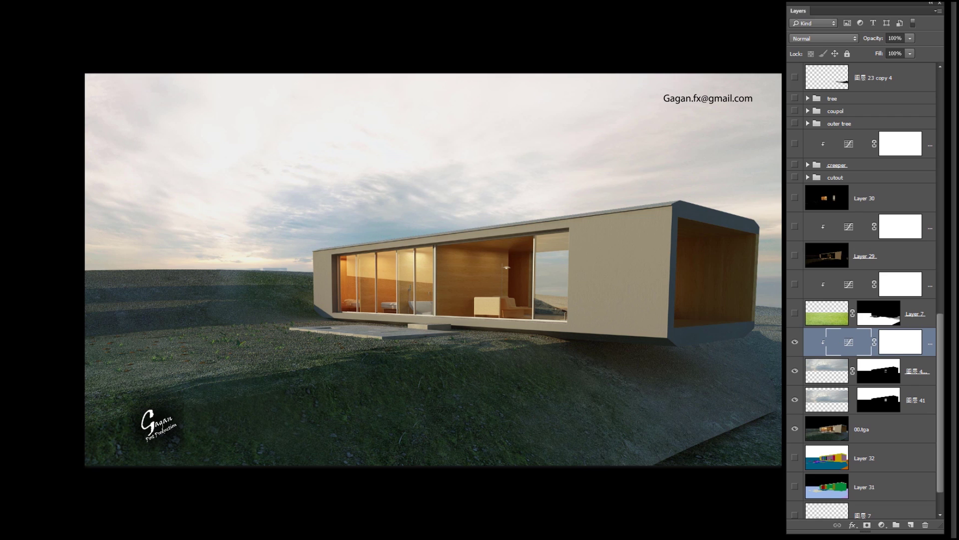
mouse_move(2, 200)
drag(45, 21, 100, 40)
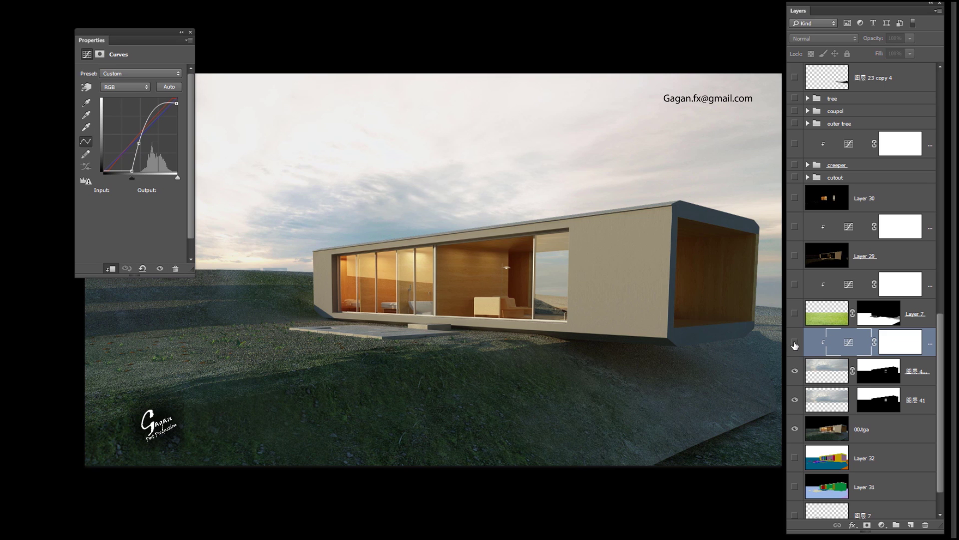
Show the Layer 7 grass overlay and the Curves adjustment above it
click(814, 317)
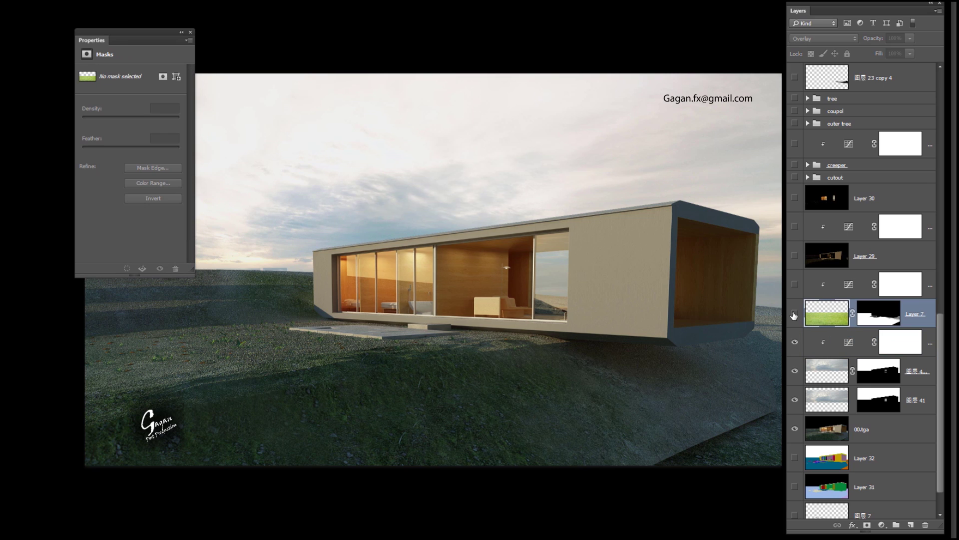
click(795, 314)
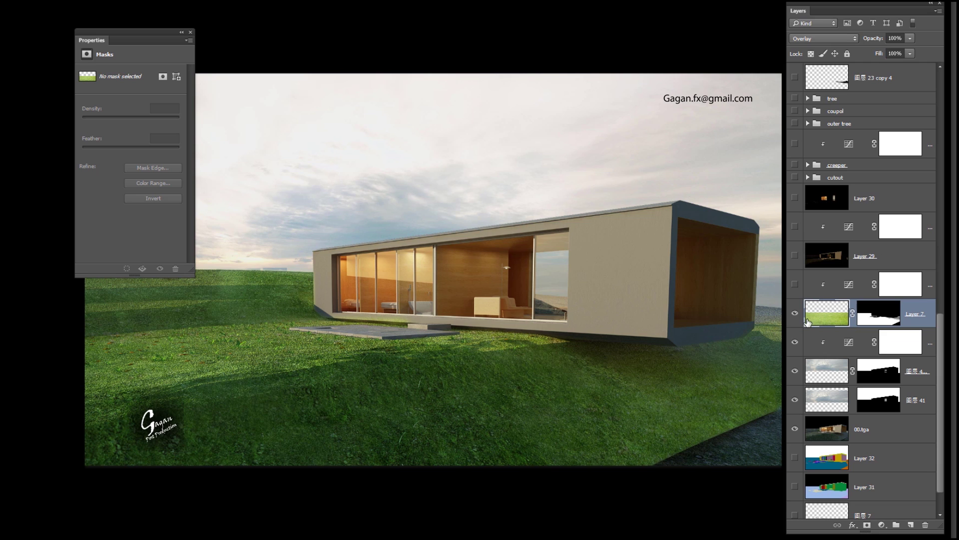
alt+click(796, 315)
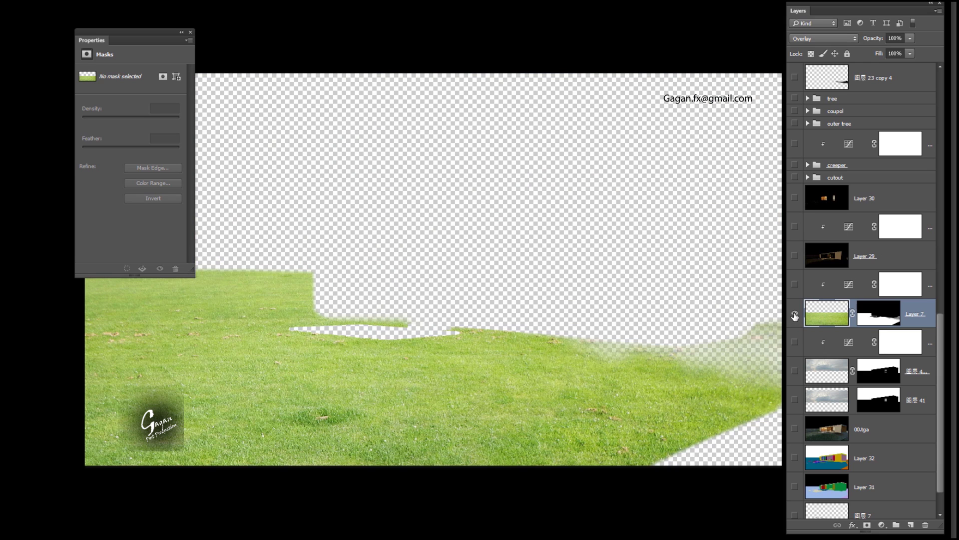
alt+click(795, 315)
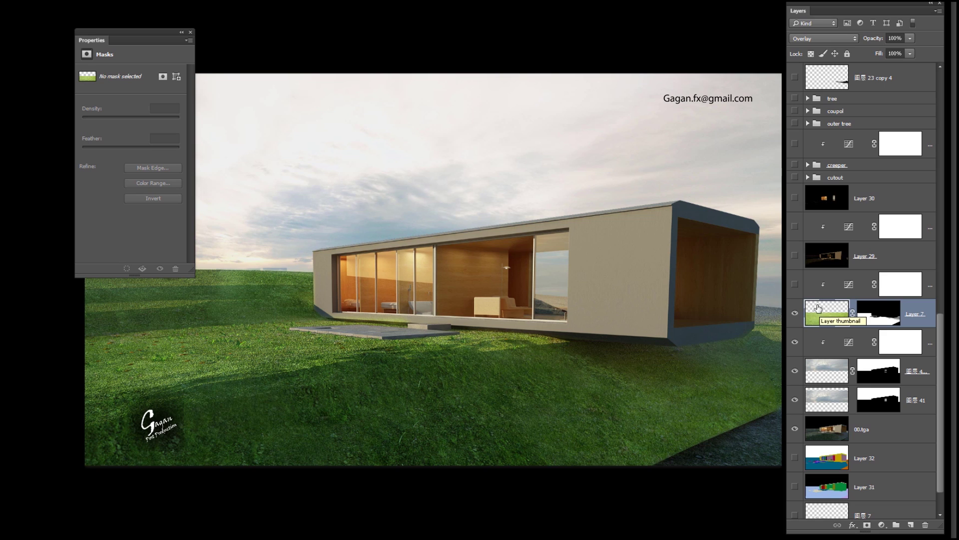
click(795, 284)
Turn on Layer 29's Screen light pass and its Curves adjustment, comparing before and after
click(812, 263)
scroll(811, 263, up, 2)
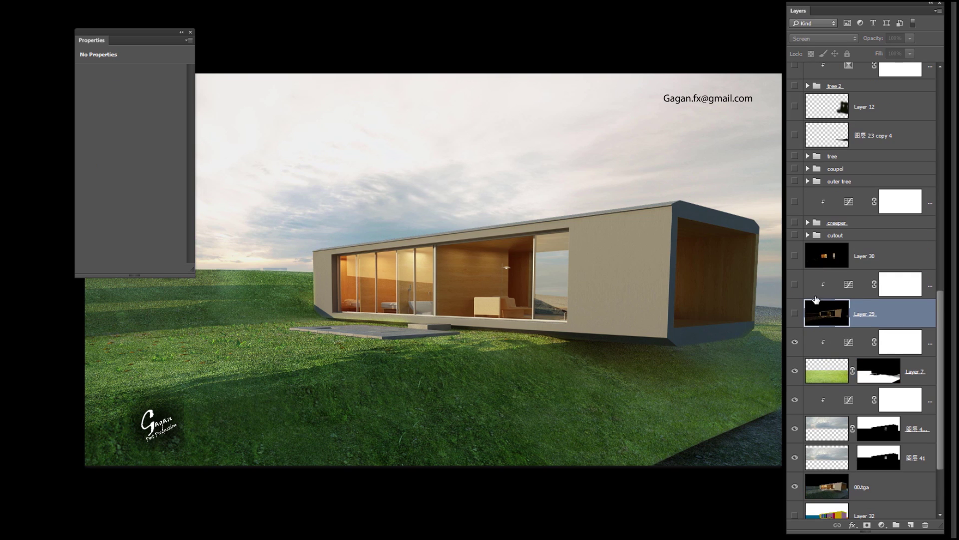
click(795, 313)
click(795, 284)
click(795, 313)
click(795, 313)
click(845, 288)
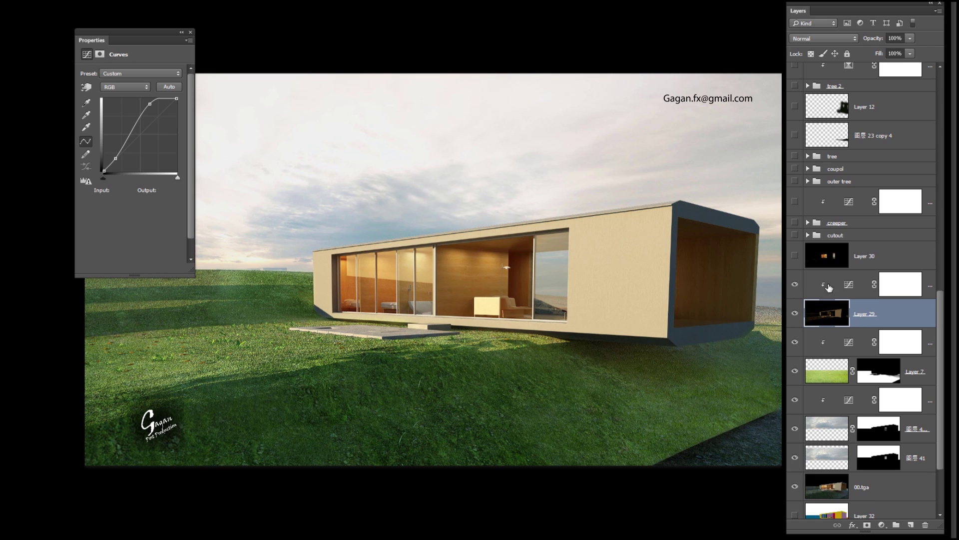
click(821, 260)
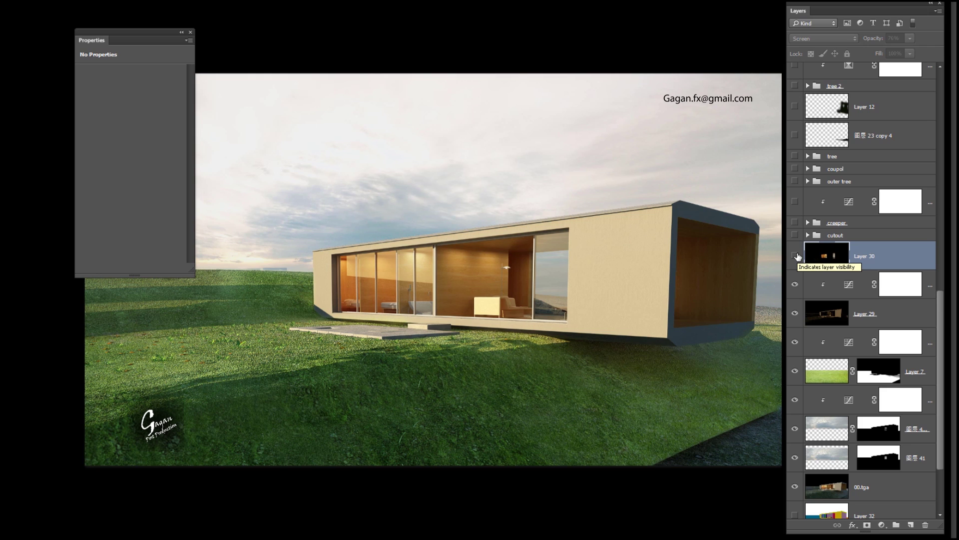
Show the Layer 30 window glow and the cutout group's trees, flowers and pond
scroll(797, 257, up, 1)
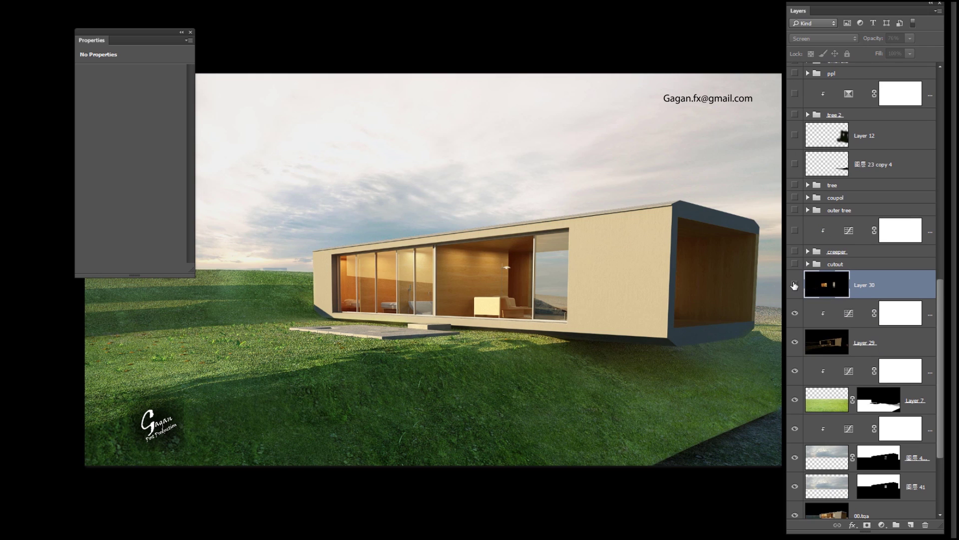
click(795, 285)
click(825, 267)
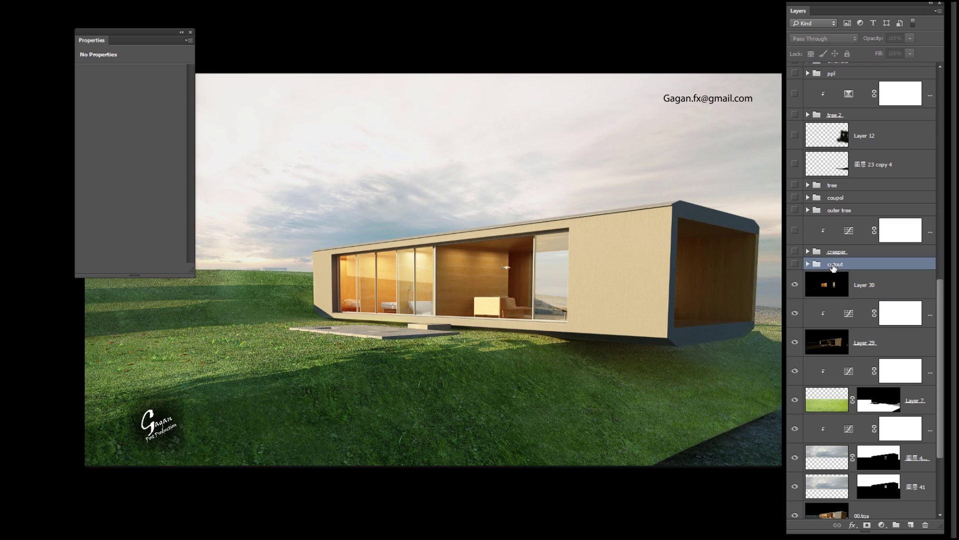
scroll(824, 270, up, 2)
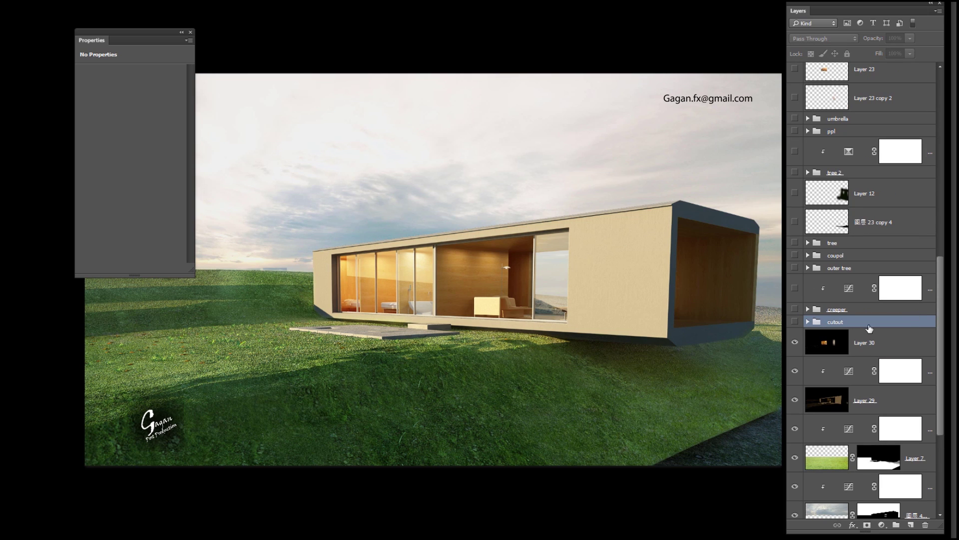
click(798, 321)
click(795, 322)
click(795, 322)
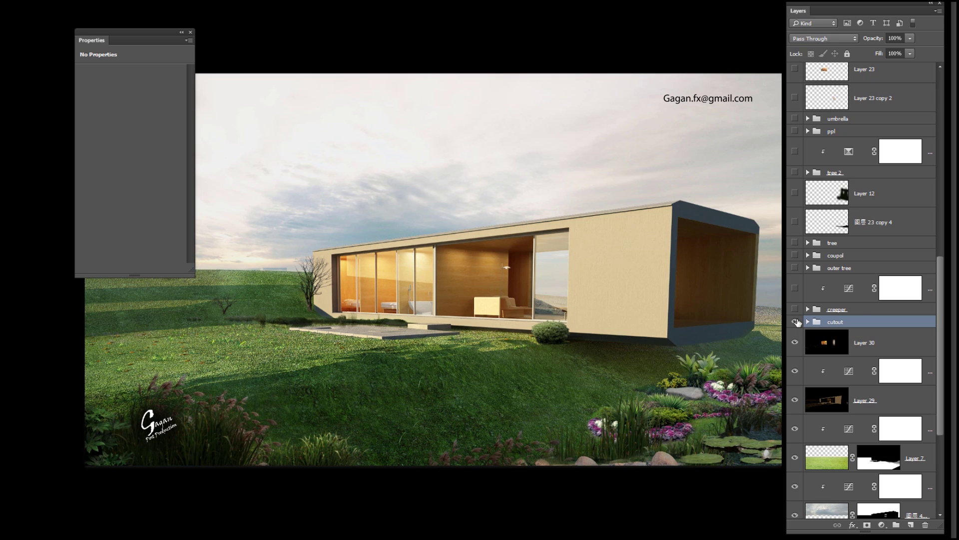
Show the creeper vines along the roof, brightened by their Curves adjustment
click(837, 310)
click(796, 310)
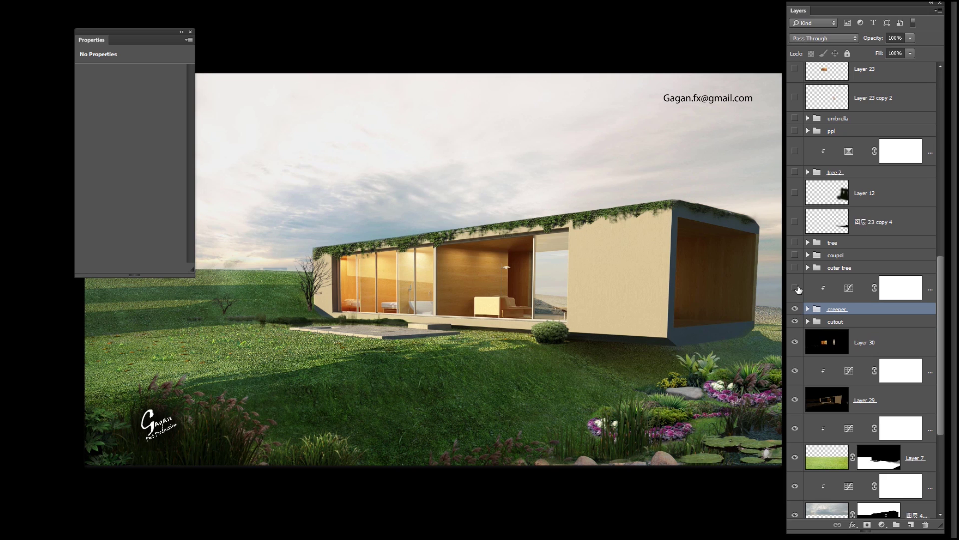
click(795, 289)
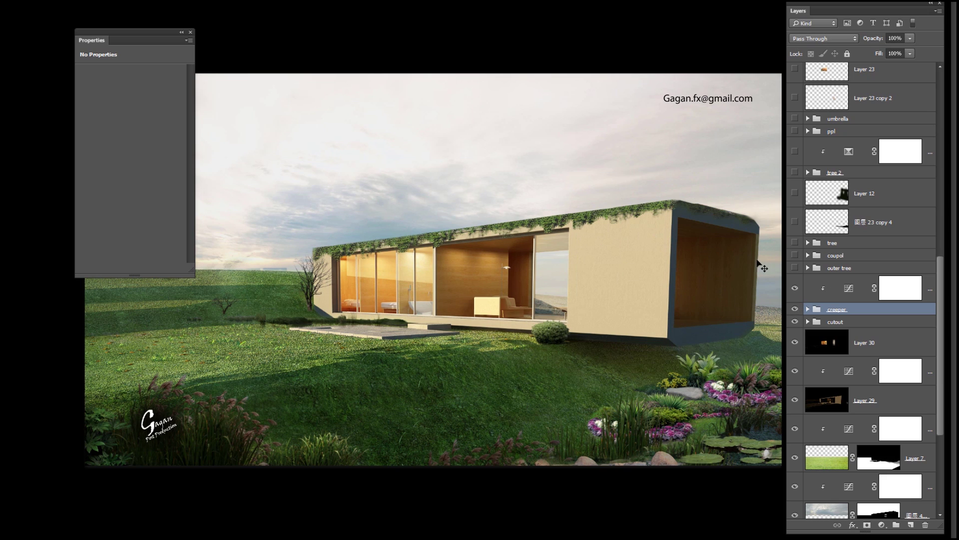
Show the outer trees, the coupol sofa couple, and the tree group's branch, bird and fence
click(849, 290)
click(804, 267)
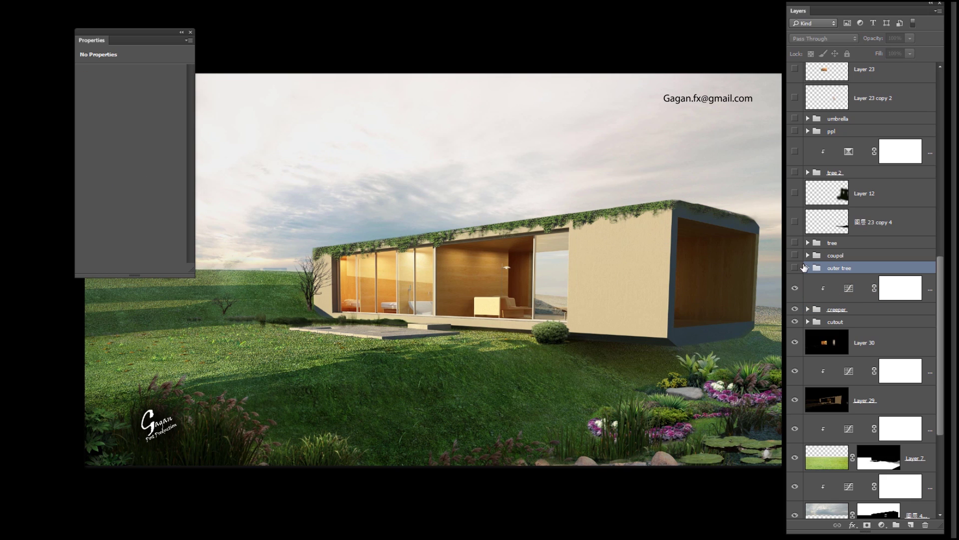
click(795, 268)
drag(88, 34, 15, 6)
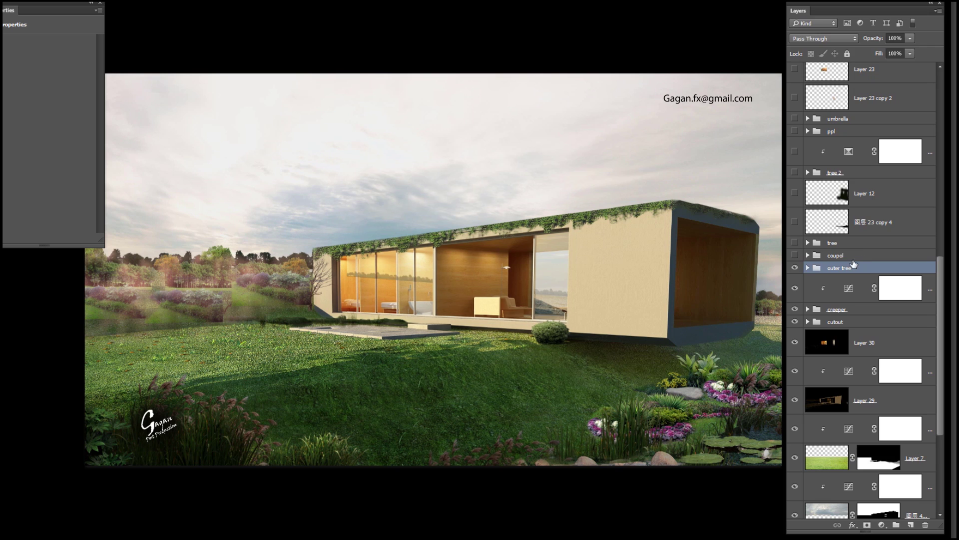
click(836, 256)
click(795, 255)
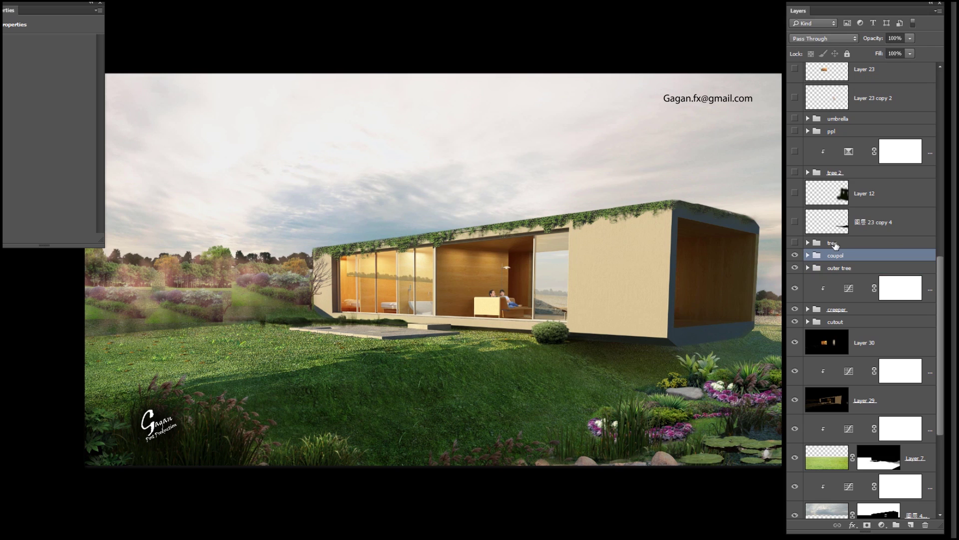
click(832, 243)
click(795, 243)
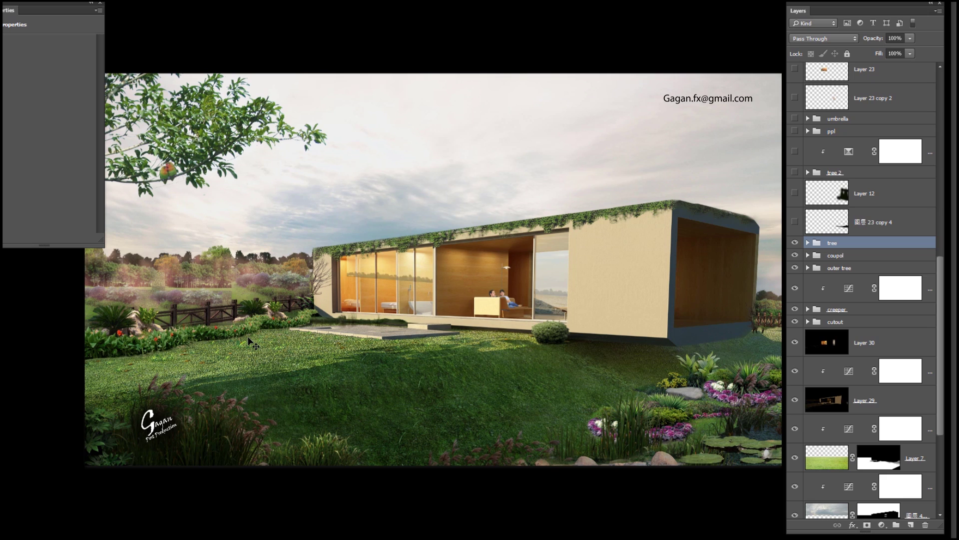
Turn on the shadow under the building and Layer 12 darkening the interior
click(795, 222)
click(795, 221)
click(795, 221)
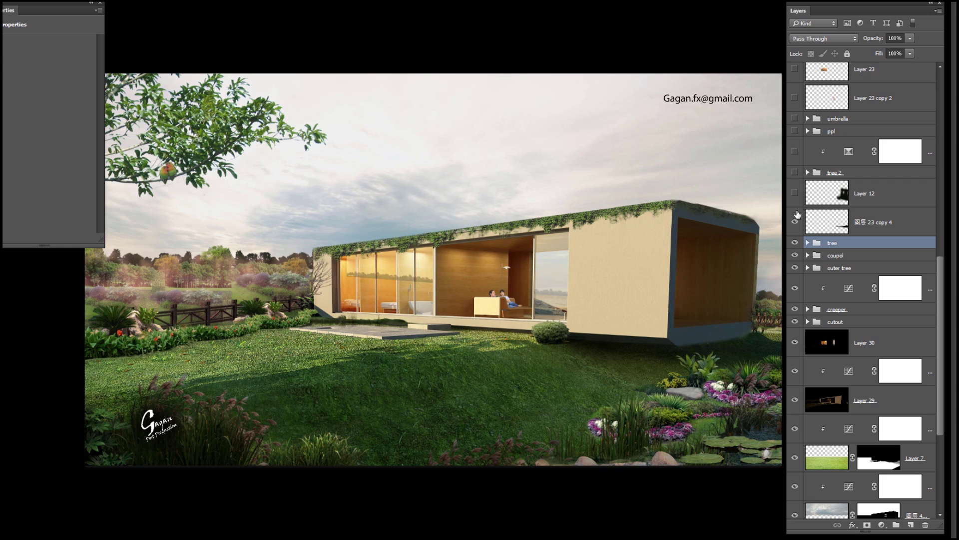
click(795, 193)
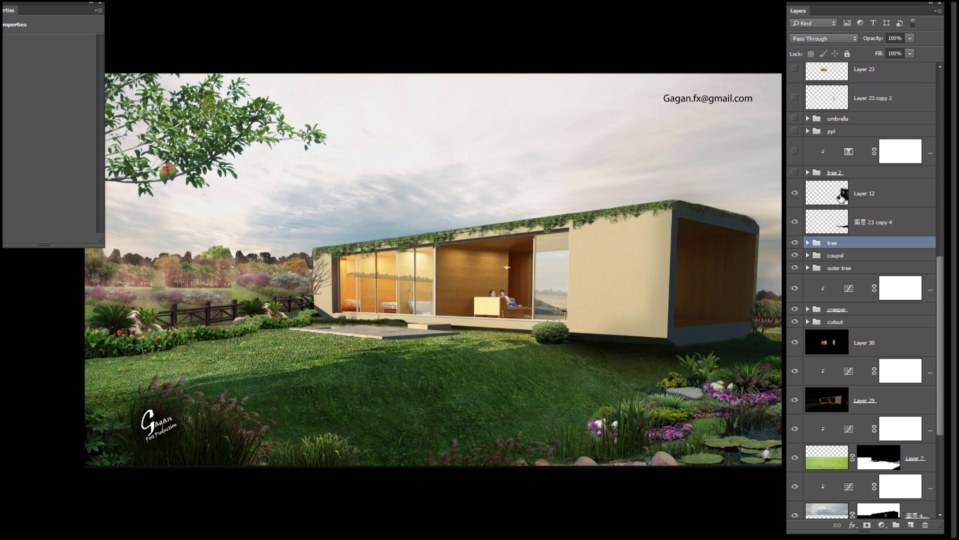
click(842, 198)
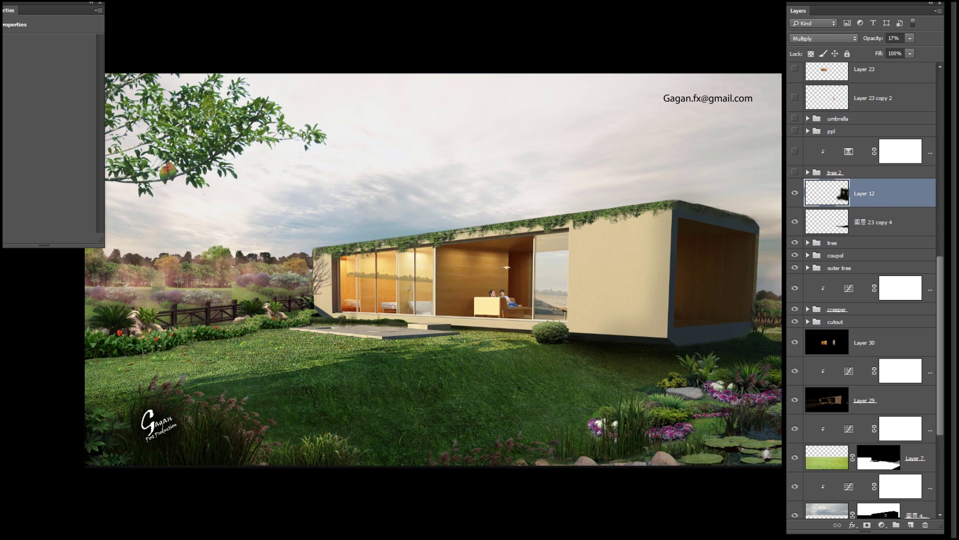
Show the tree 2 pink flowering trees with their clipped adjustment
click(833, 172)
click(796, 151)
click(795, 172)
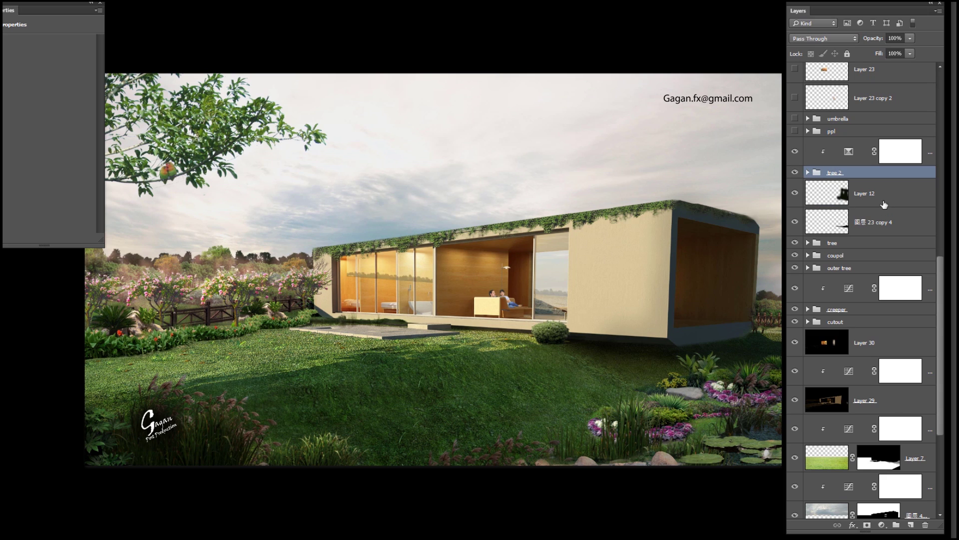
scroll(882, 205, up, 3)
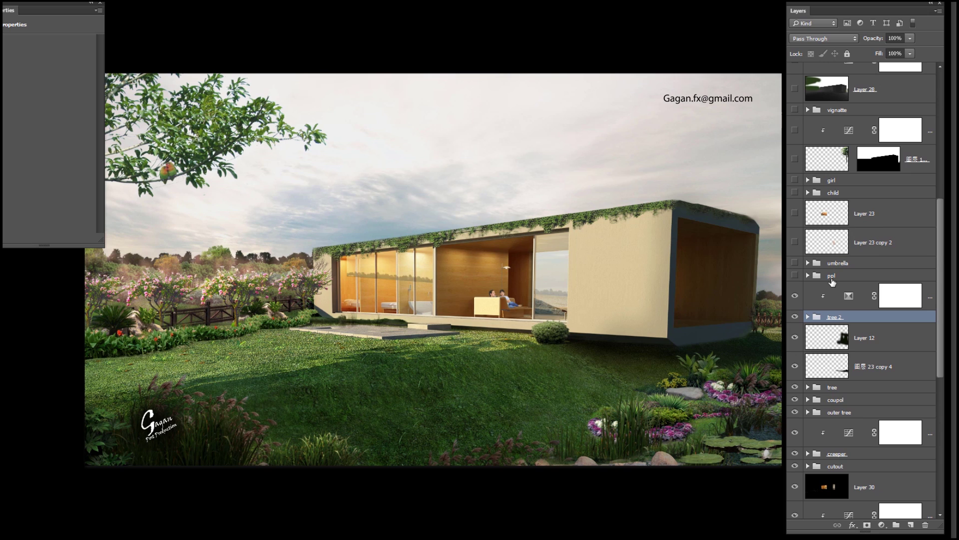
Show the ppl group's deck-chair man and the umbrella group with its table and people
click(831, 276)
click(795, 275)
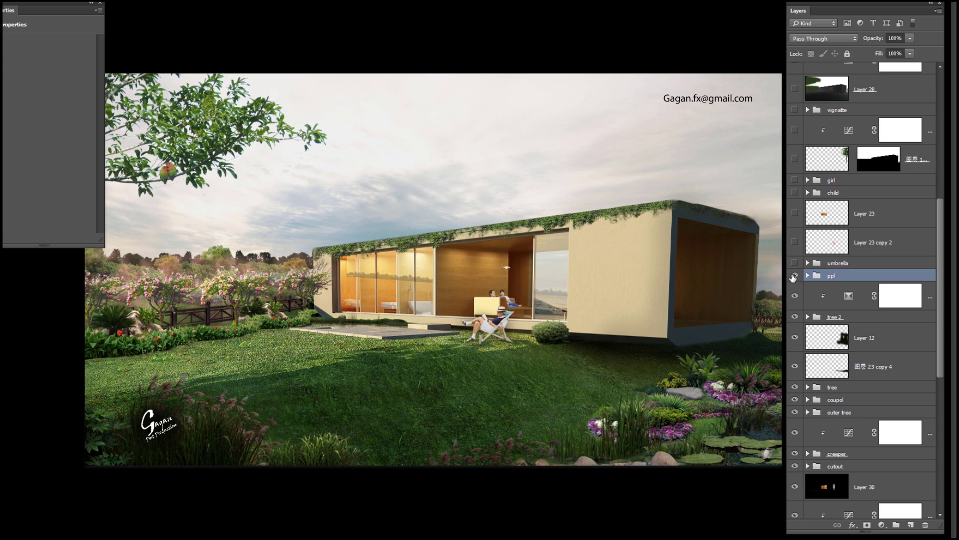
click(840, 263)
click(794, 263)
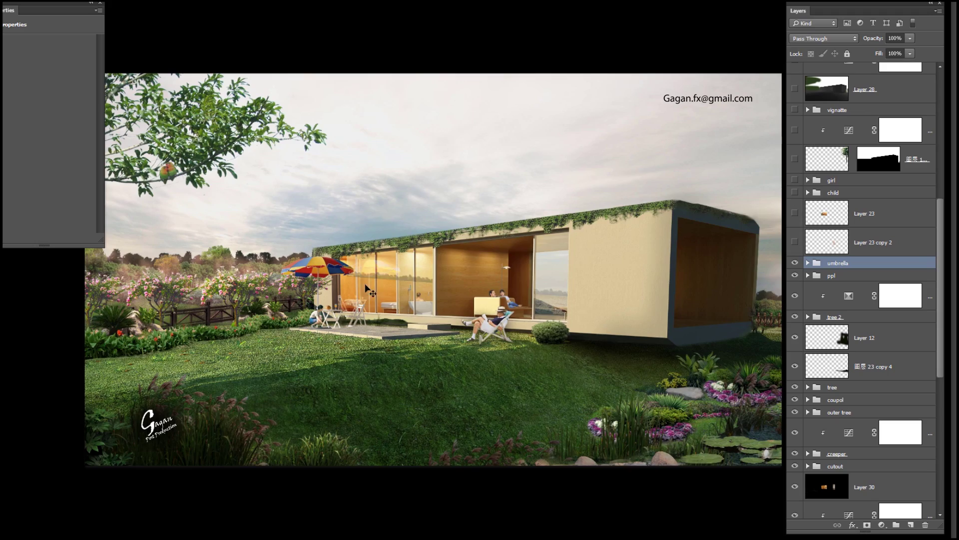
key(ctrl)
key(ctrl+plus)
key(ctrl+plus)
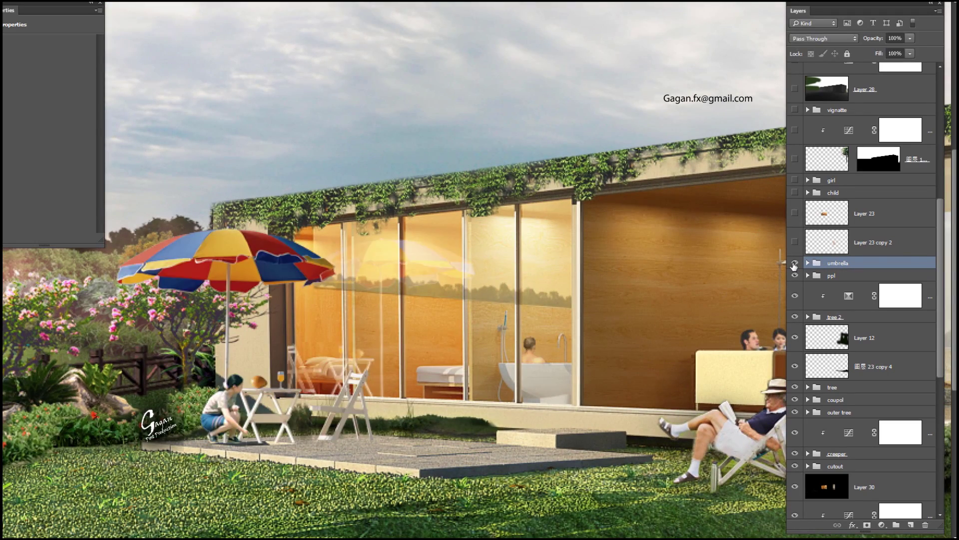
key(ctrl+minus)
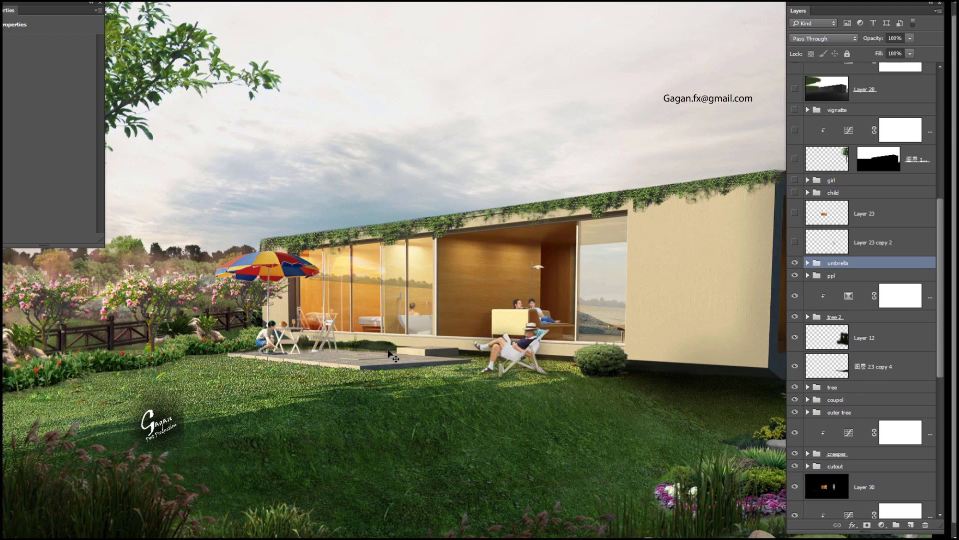
key(ctrl+minus)
Turn on Layer 23 copy 2's glow and Layer 23
scroll(832, 245, up, 1)
click(870, 272)
click(795, 272)
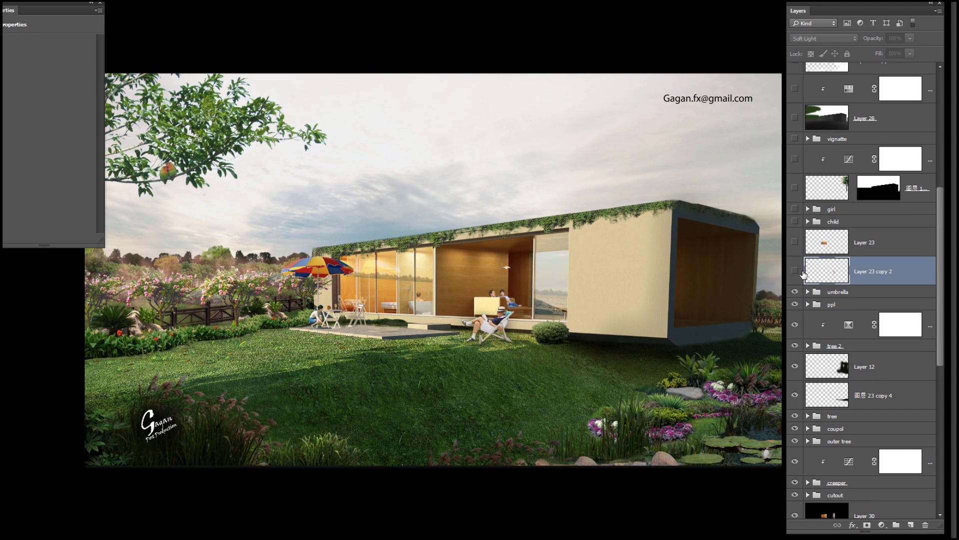
click(795, 242)
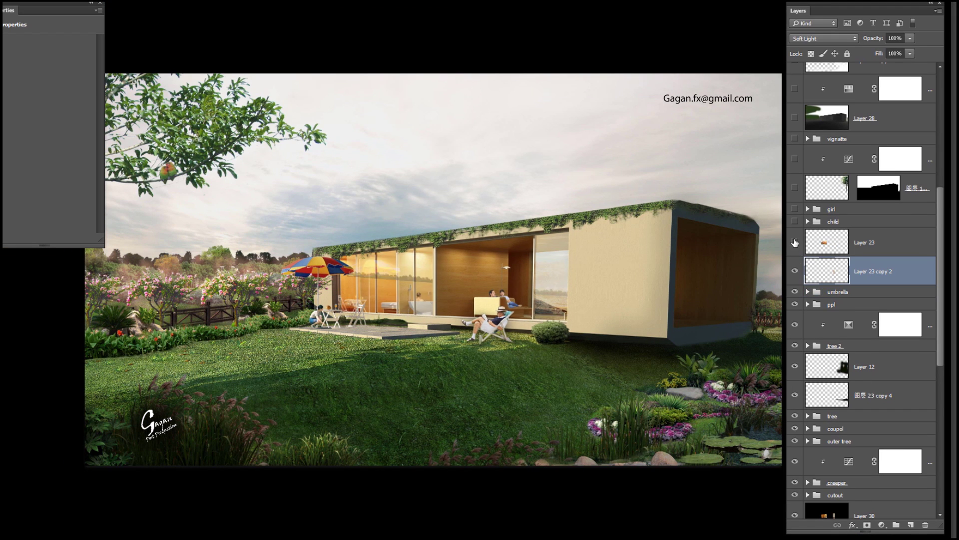
click(812, 244)
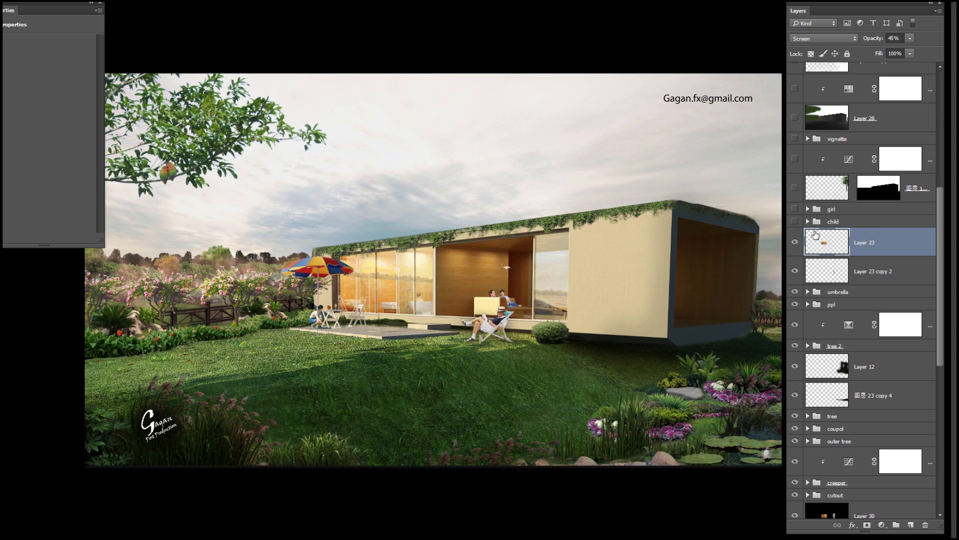
Show the child group's children on the lawn and the girl group near the umbrella
scroll(819, 280, up, 2)
click(840, 308)
click(795, 308)
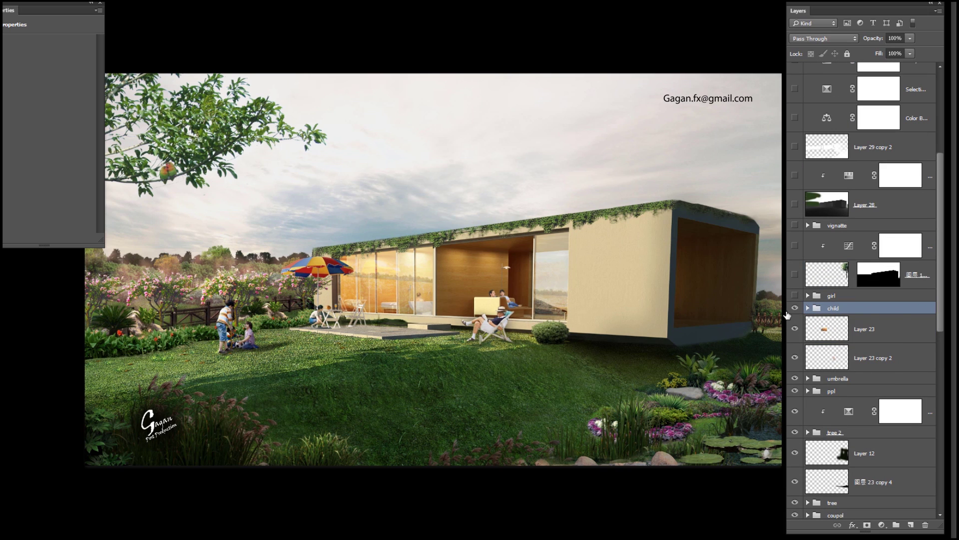
click(838, 299)
click(794, 296)
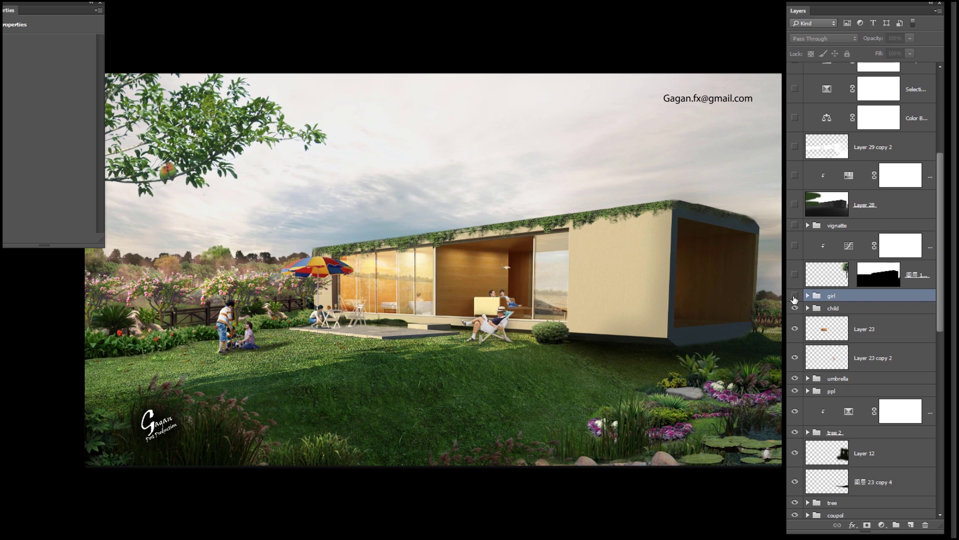
Show the large right-hand tree with its Curves retone and the edge-darkening vignette group
scroll(808, 327, up, 2)
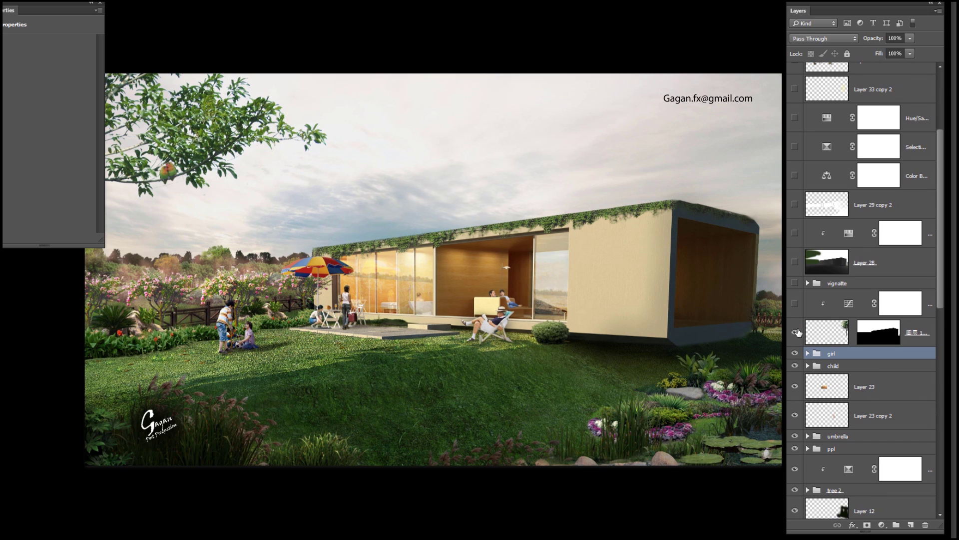
click(797, 332)
click(795, 303)
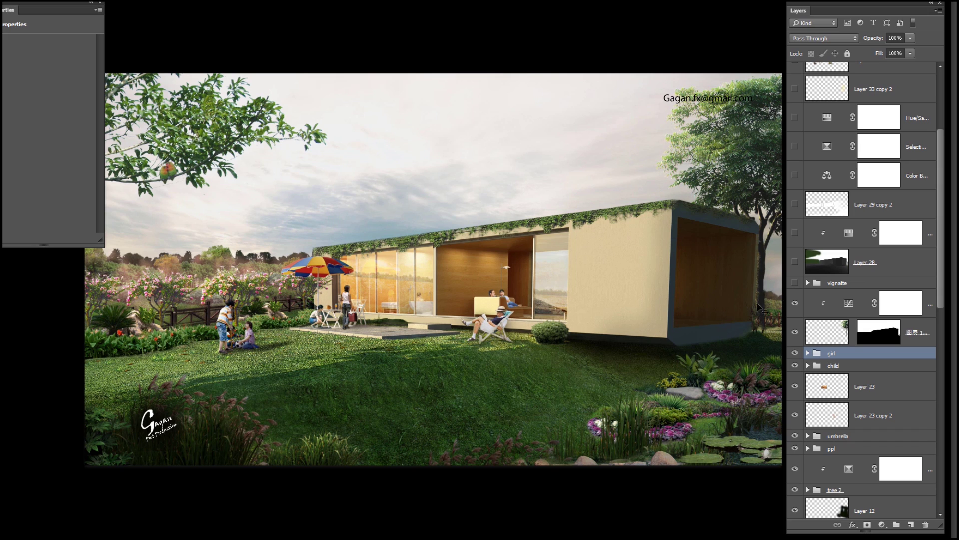
click(795, 283)
click(795, 283)
click(795, 284)
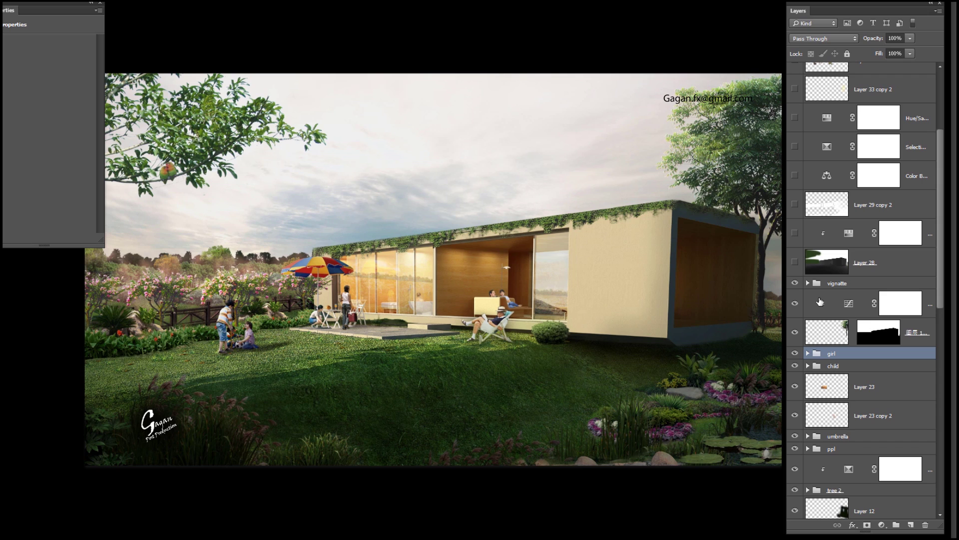
Turn on Layer 28's faint Screen haze and its clipped Hue/Saturation adjustment
click(847, 270)
click(795, 263)
click(795, 263)
click(795, 264)
click(795, 263)
click(795, 264)
click(795, 233)
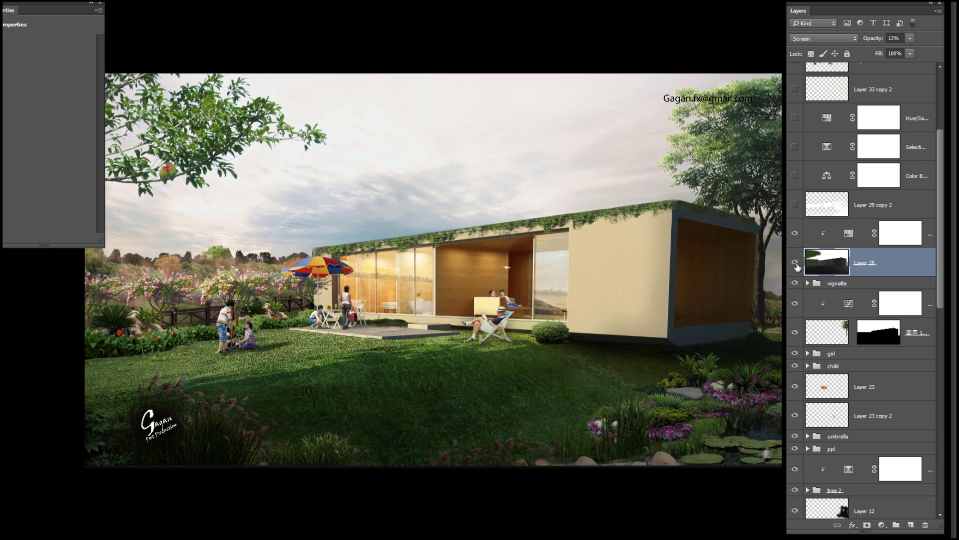
click(795, 263)
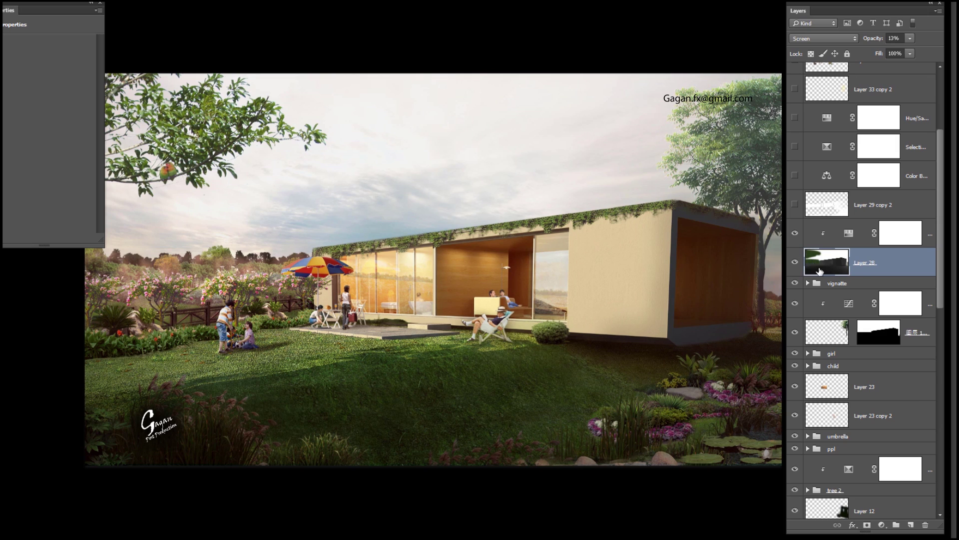
Turn on the Multiply-blended Layer 29 copy 2 to darken the image
scroll(820, 272, up, 3)
click(813, 292)
click(795, 291)
click(795, 290)
click(795, 291)
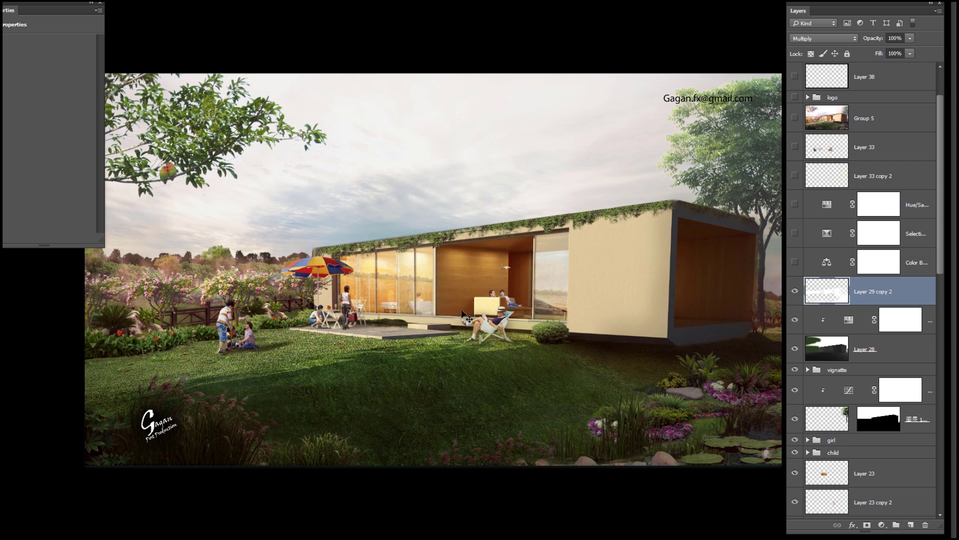
Review the Color Balance, Selective Color and Hue/Saturation settings, including Shadows and Midtones balance
click(795, 291)
click(795, 291)
click(827, 263)
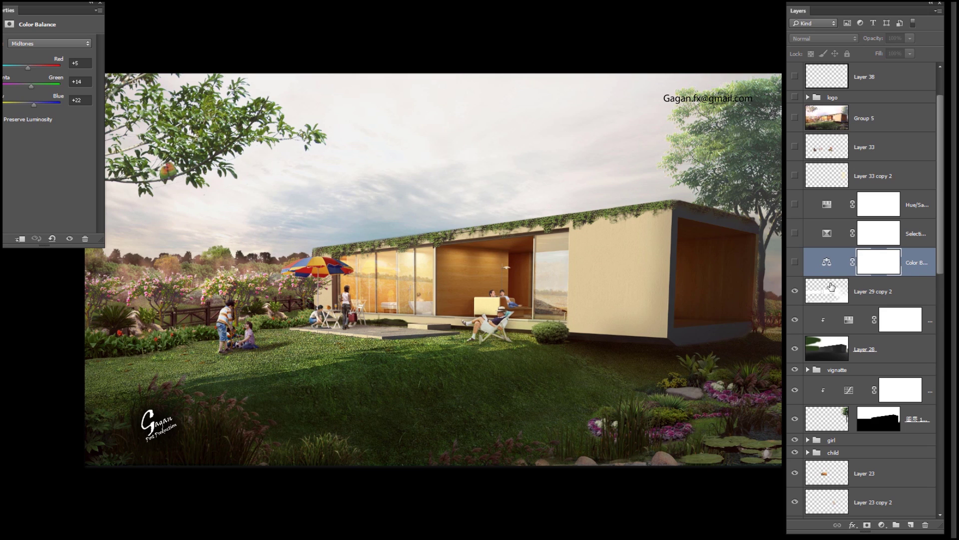
click(826, 235)
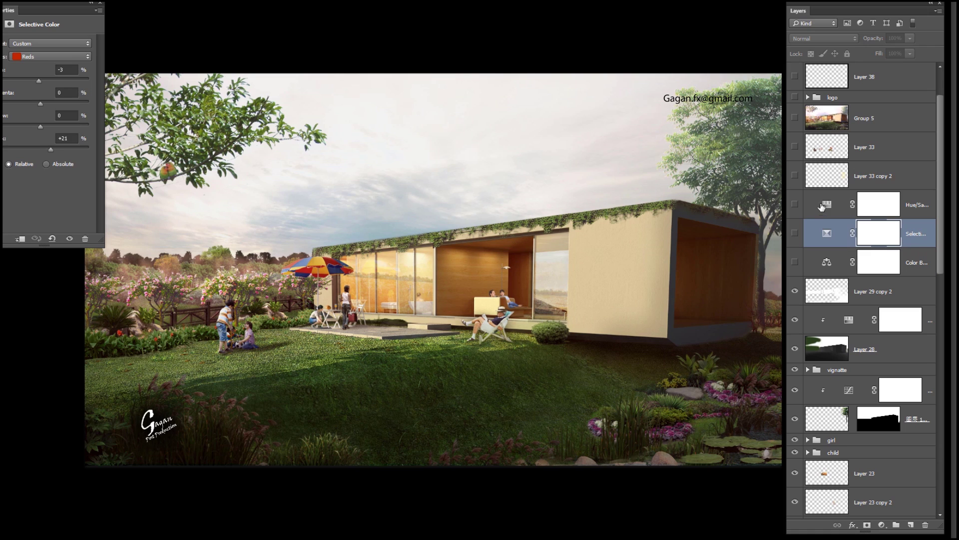
click(827, 205)
click(815, 263)
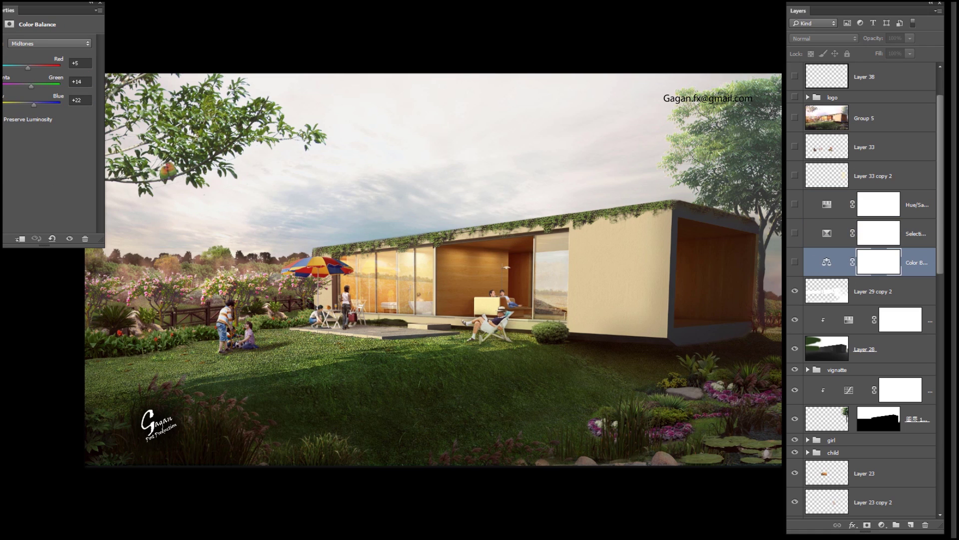
click(28, 44)
click(35, 52)
click(45, 44)
click(20, 59)
Turn on Color Balance, Selective Color and Hue/Saturation (saturation +12) for a warm, pink grade
click(796, 265)
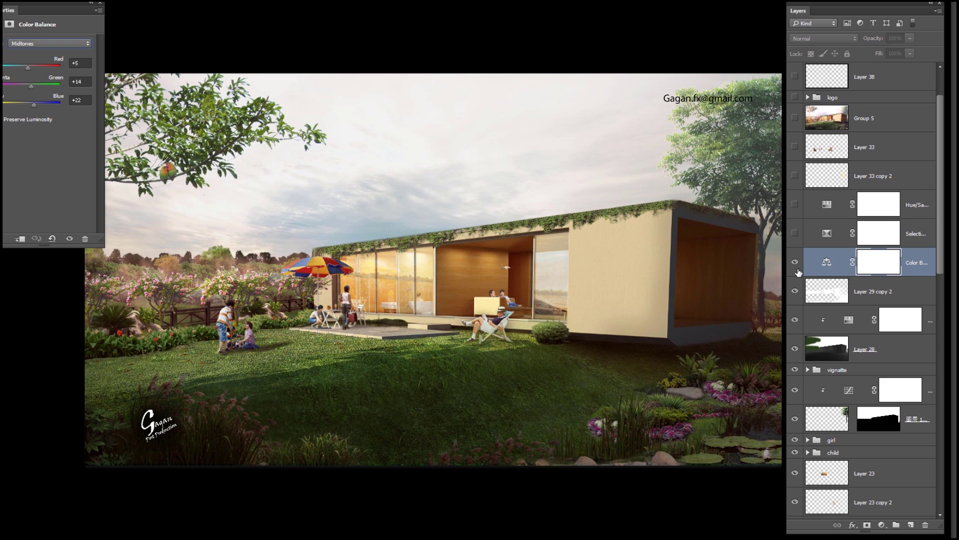
click(837, 243)
click(795, 233)
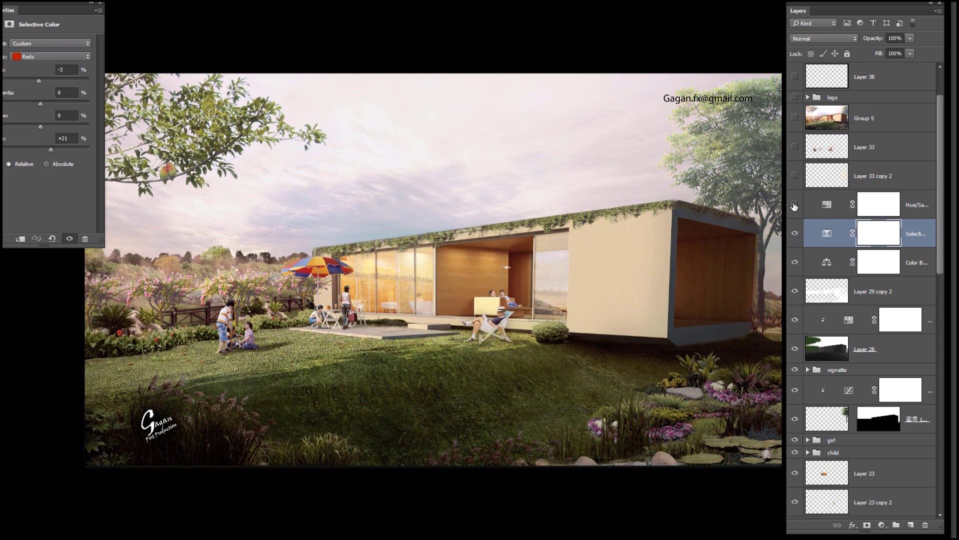
click(832, 214)
scroll(833, 269, up, 2)
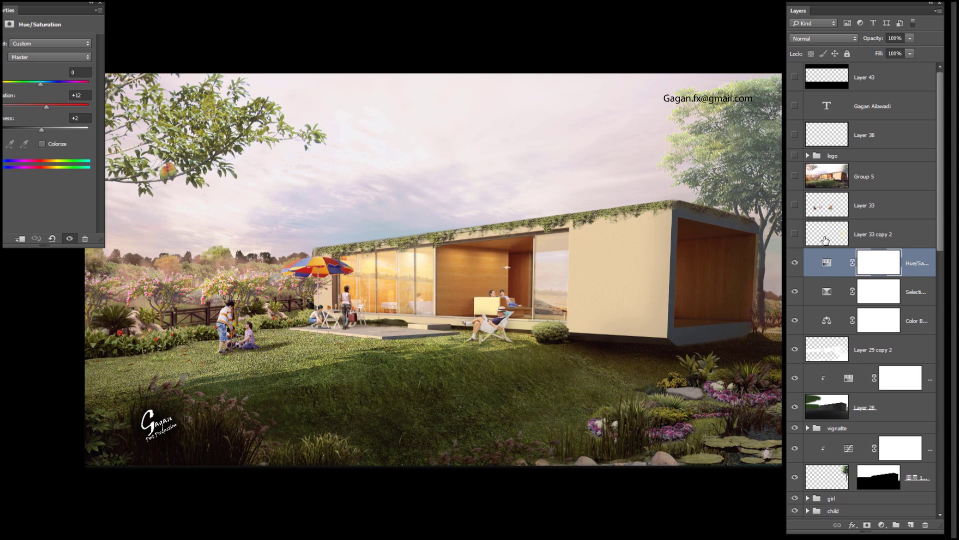
click(826, 240)
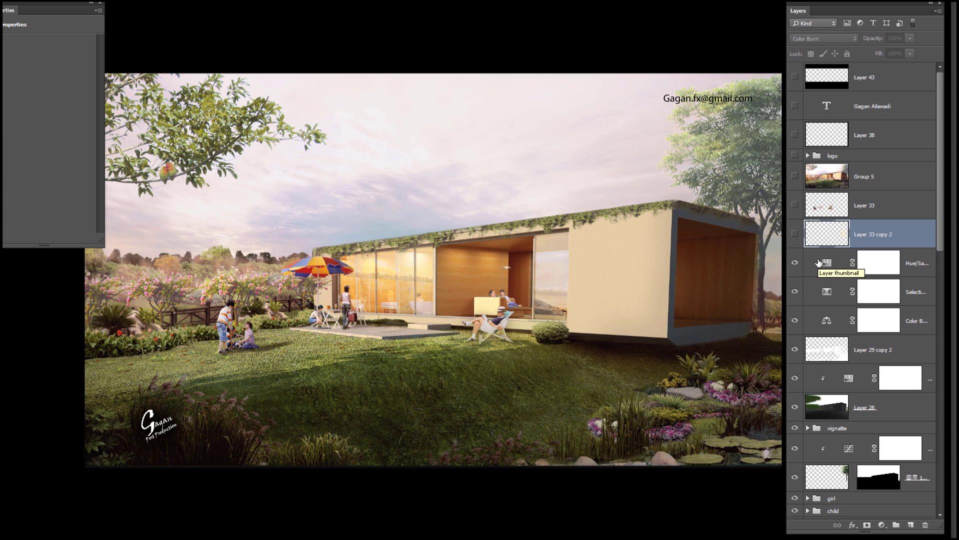
Show Layer 33 copy 2's Color Burn and turn on Group 5's bright sunlight glow
click(795, 235)
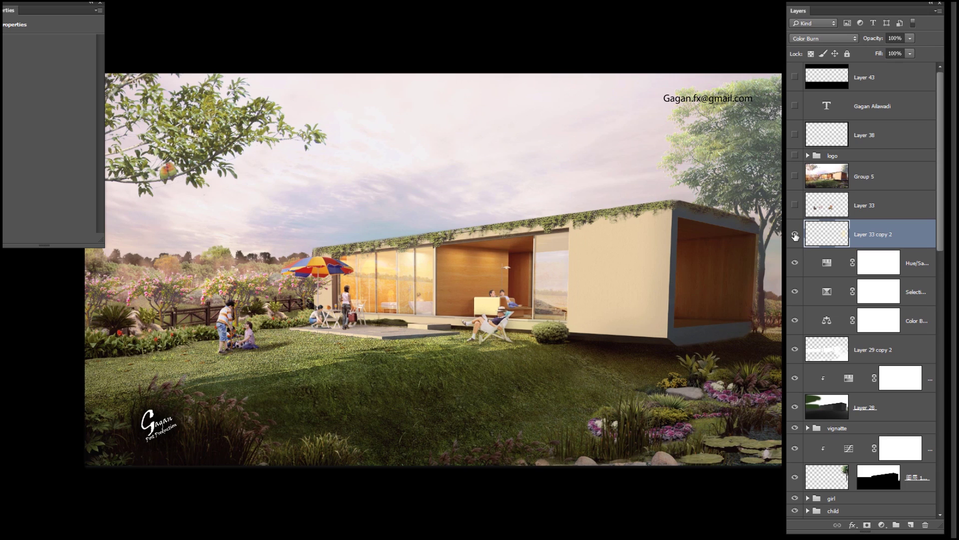
click(802, 181)
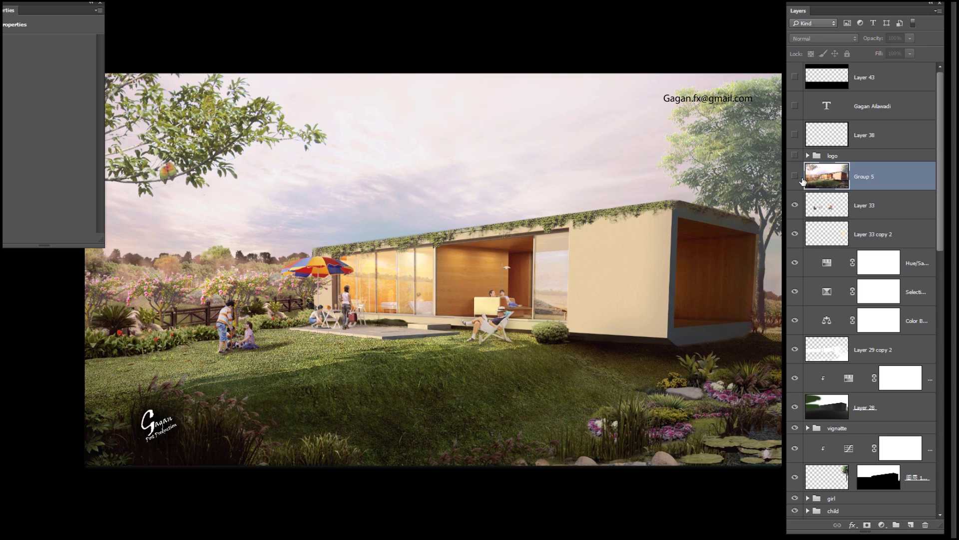
click(795, 178)
click(795, 178)
click(796, 177)
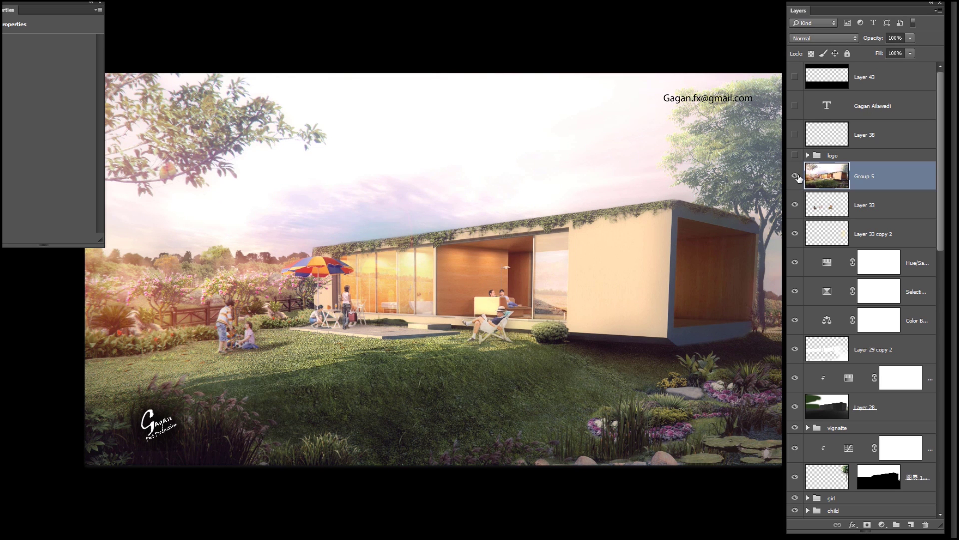
click(795, 176)
click(795, 177)
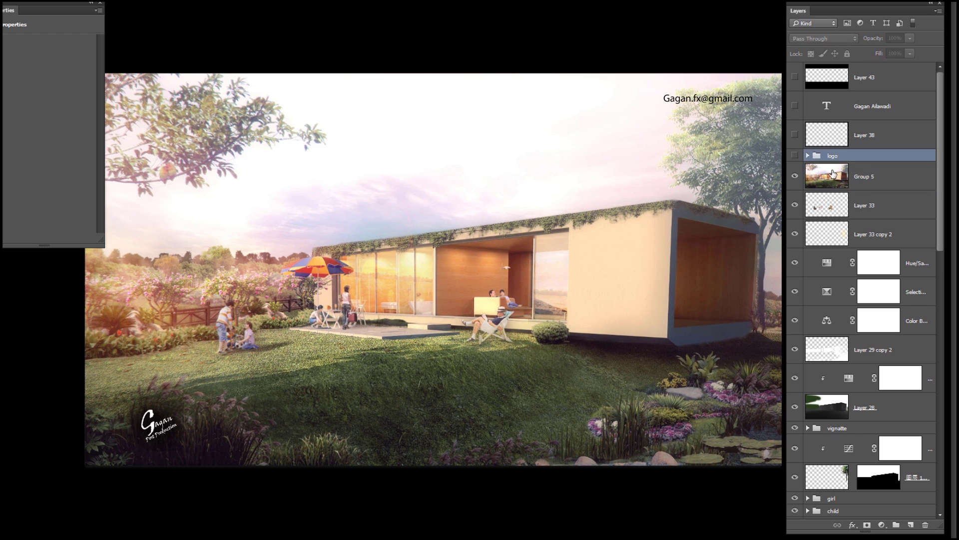
Keep Group 5's glow visible after comparing, and show the logo group's second signature logo
click(795, 177)
click(794, 177)
click(794, 177)
click(795, 177)
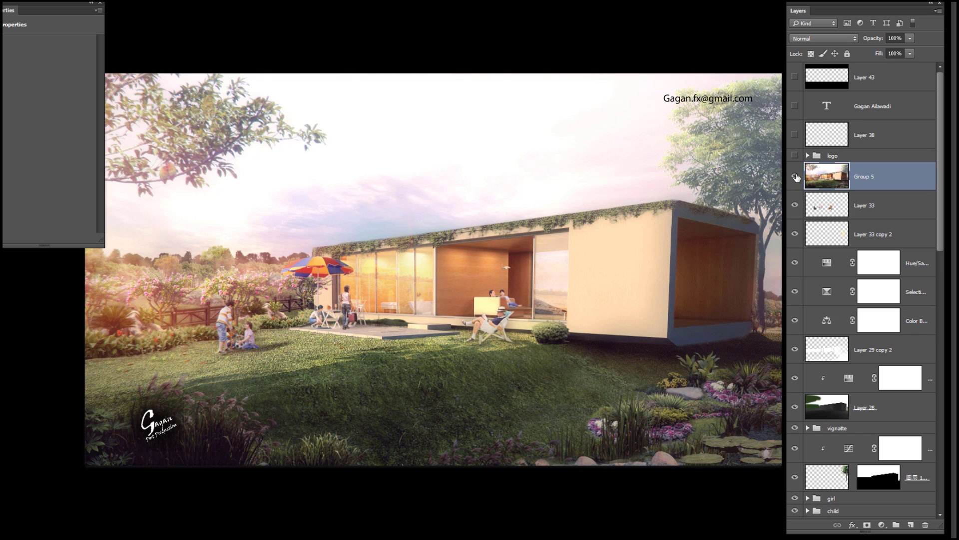
click(794, 177)
click(795, 177)
click(815, 156)
click(795, 156)
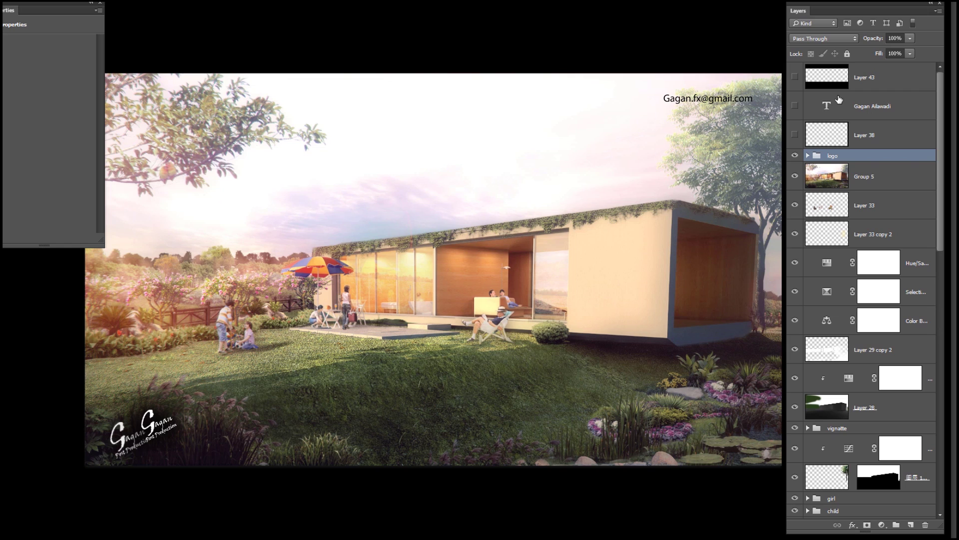
Toggle the Layer 43 letterbox bars, leaving the frame without them
click(795, 77)
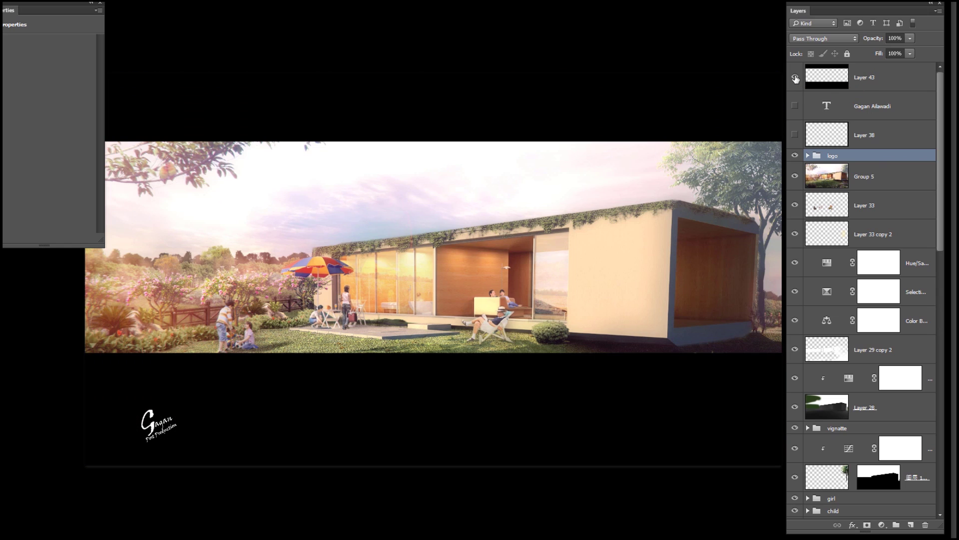
click(824, 84)
scroll(875, 300, down, 10)
Compare the raw 00.tga render against the full graded composite, then restore all layers
click(874, 388)
alt+click(793, 390)
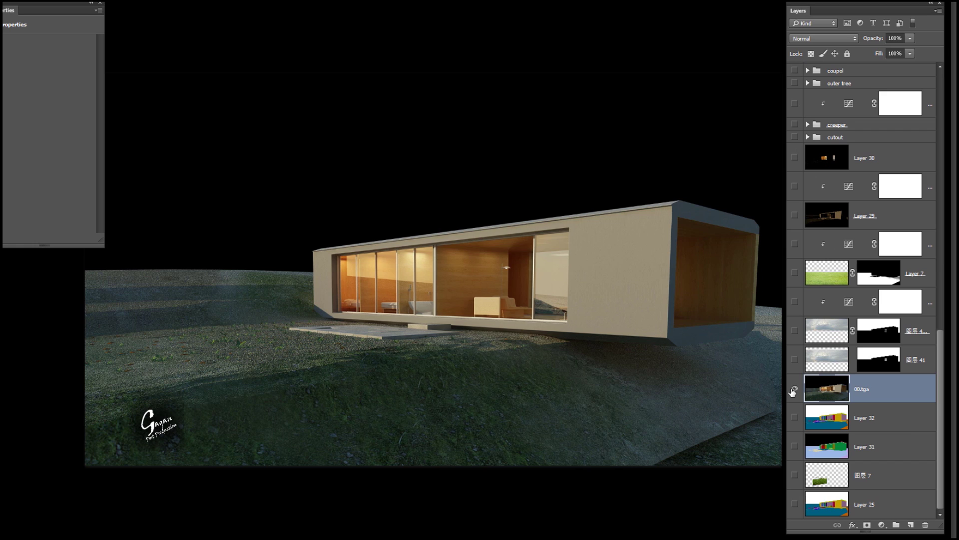
alt+click(793, 391)
drag(940, 419, 941, 249)
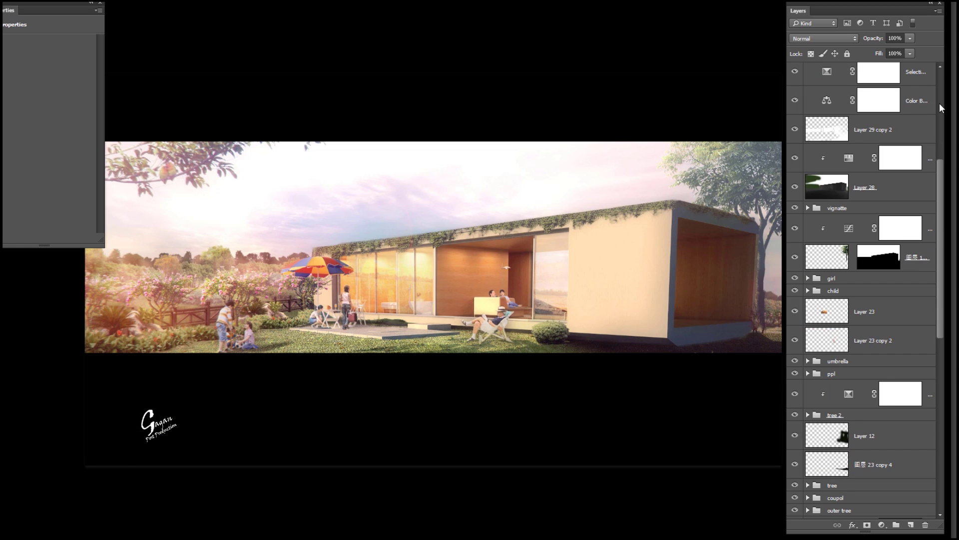
scroll(937, 374, down, 10)
alt+click(795, 391)
alt+click(795, 391)
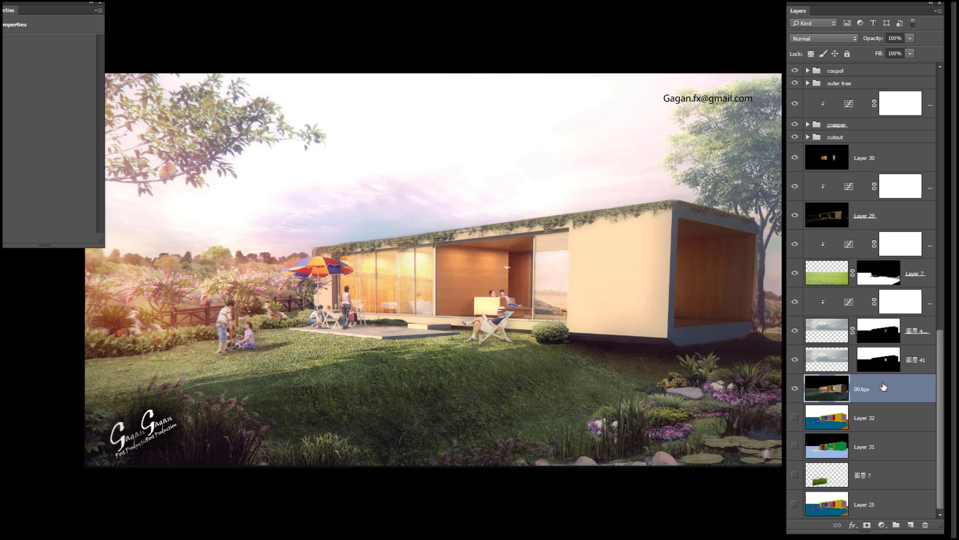